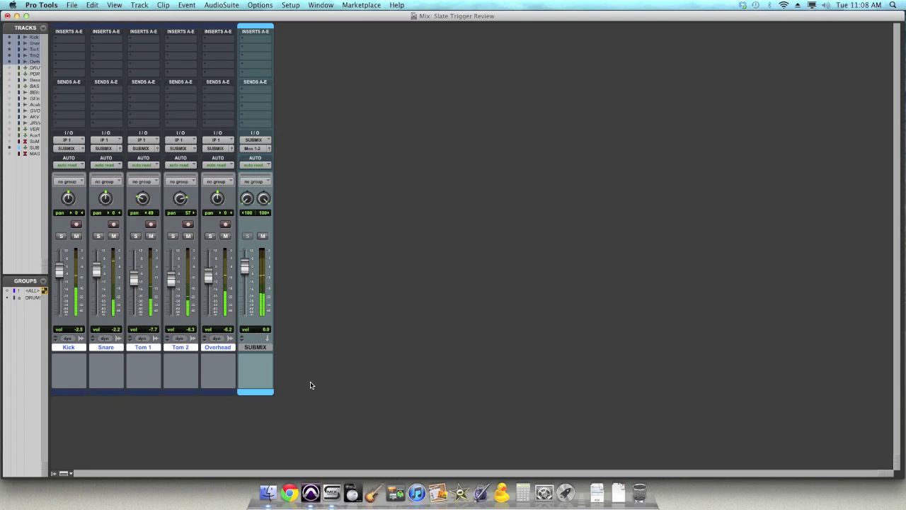
Step: Audition the Overhead, Kick and Snare tracks one at a time in solo and release each solo
click(210, 236)
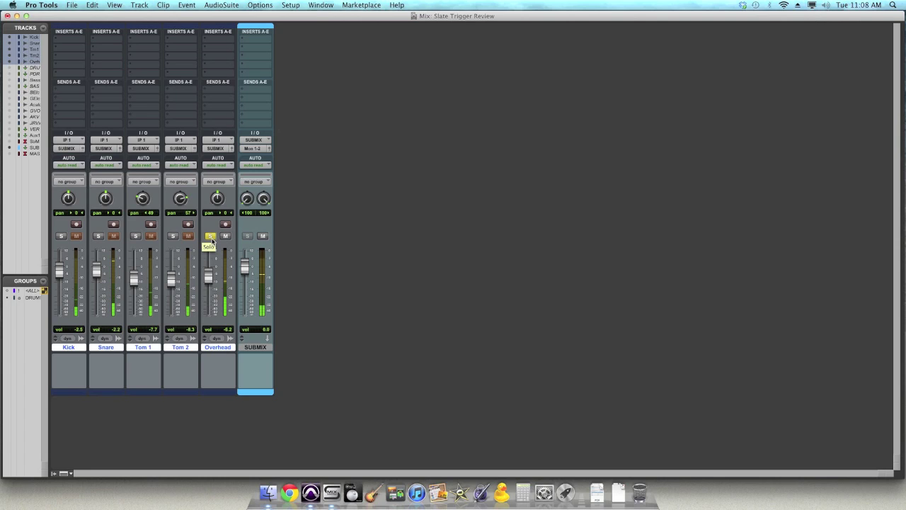
click(61, 236)
click(211, 236)
click(61, 235)
click(99, 236)
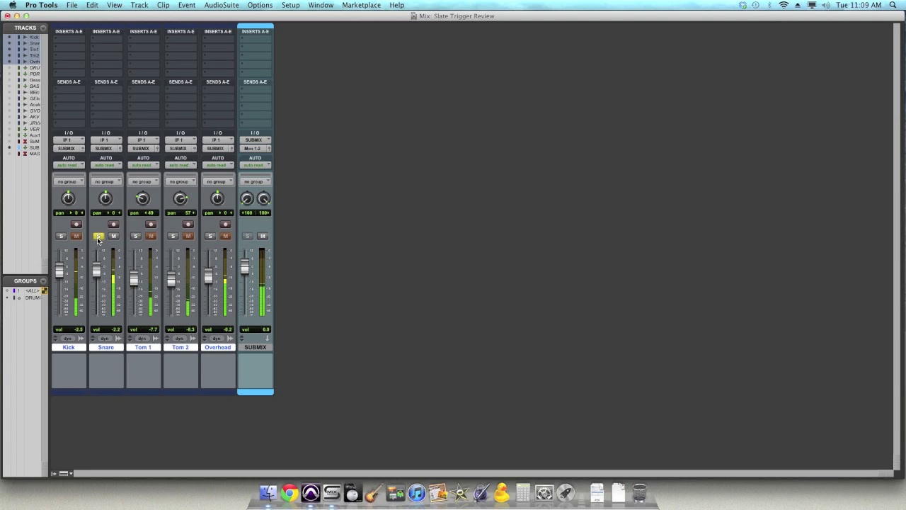
click(98, 239)
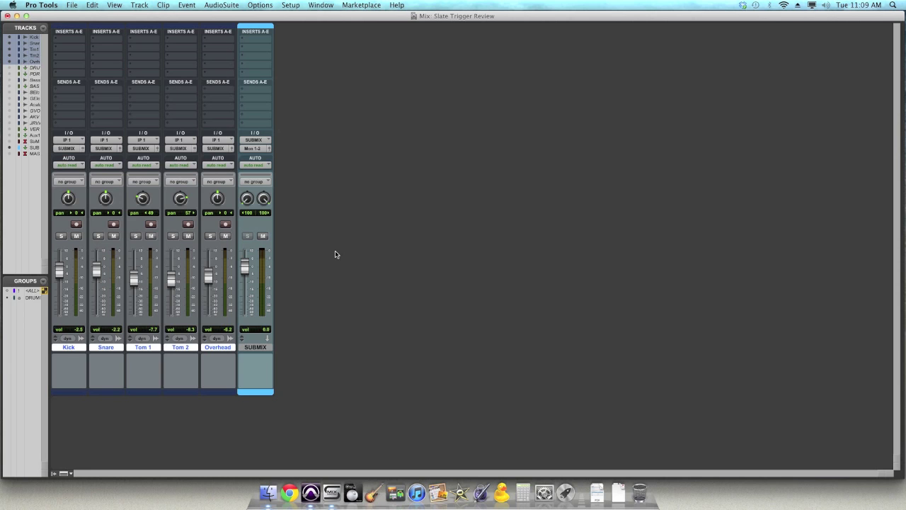
Step: Examine the drum waveforms from bar 260 onward in the Edit window and return to the Mix window
key(super+equal)
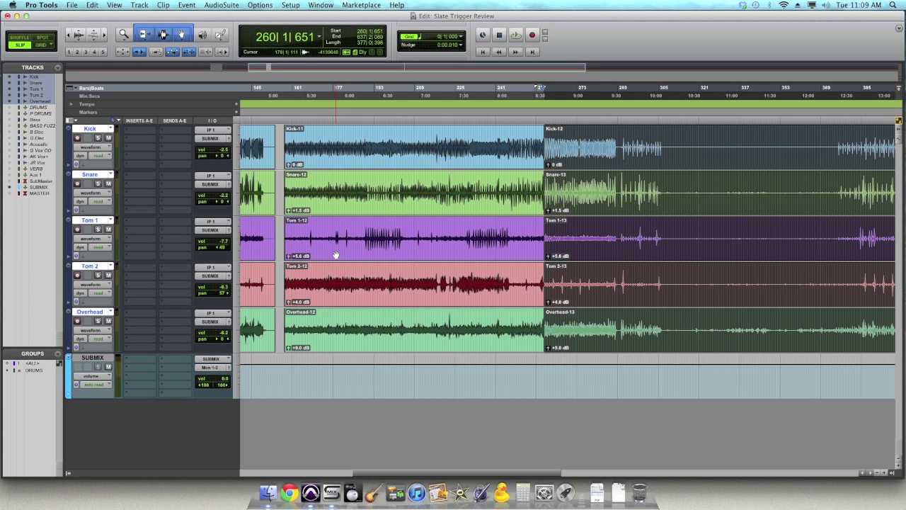
key(super+bracketright)
key(super+bracketright)
key(super+bracketright)
key(super+bracketright)
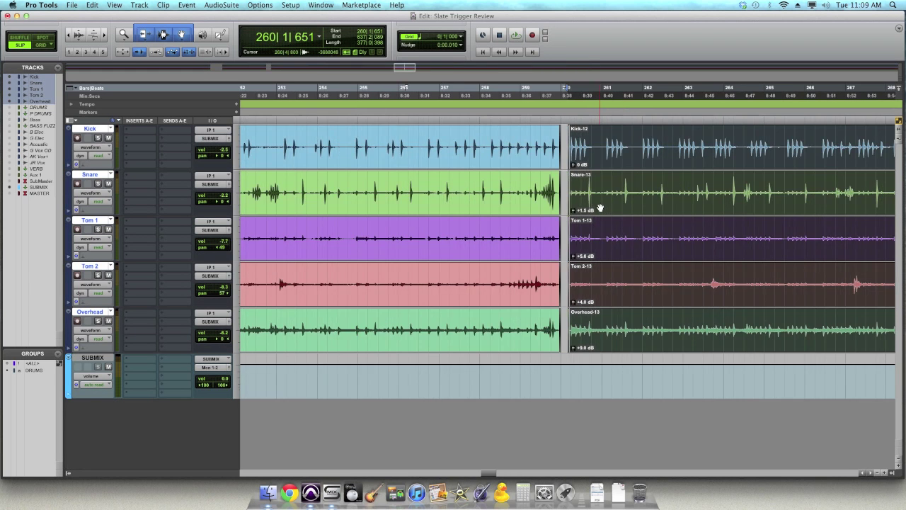
scroll(609, 226, right, 6)
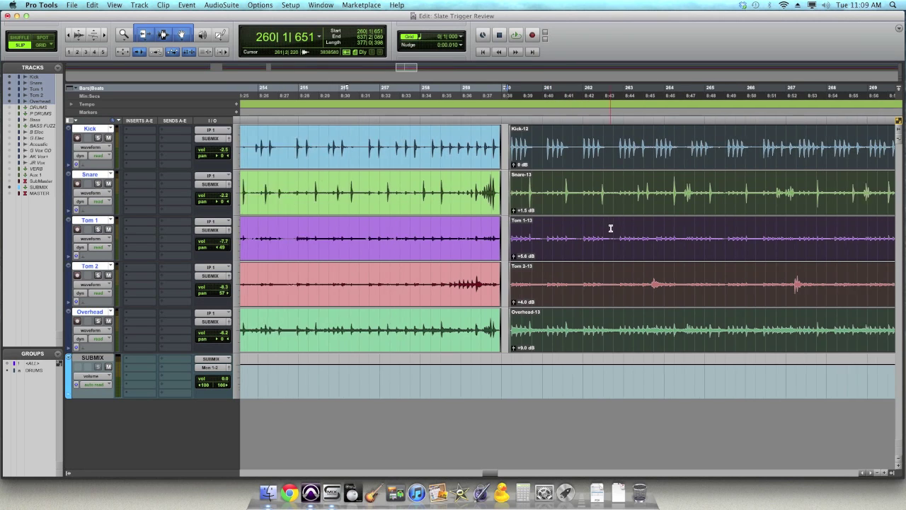
scroll(630, 243, right, 1)
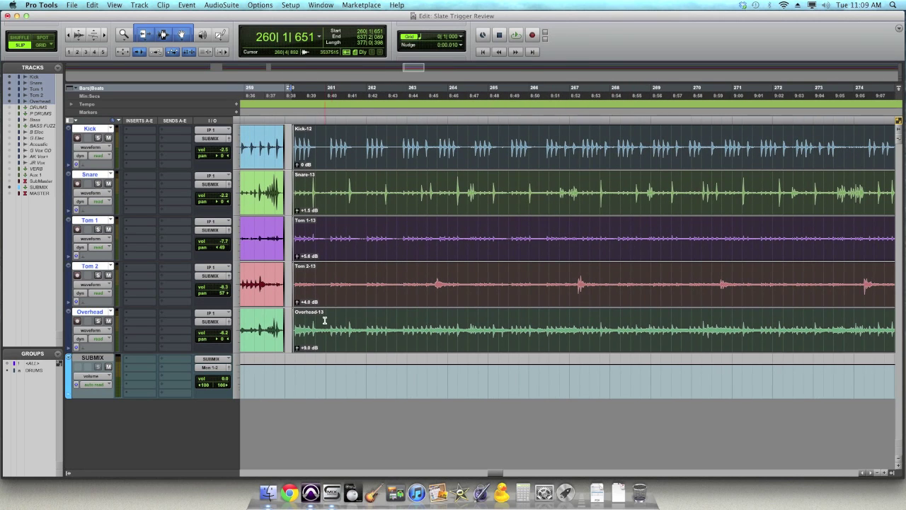
key(super+equal)
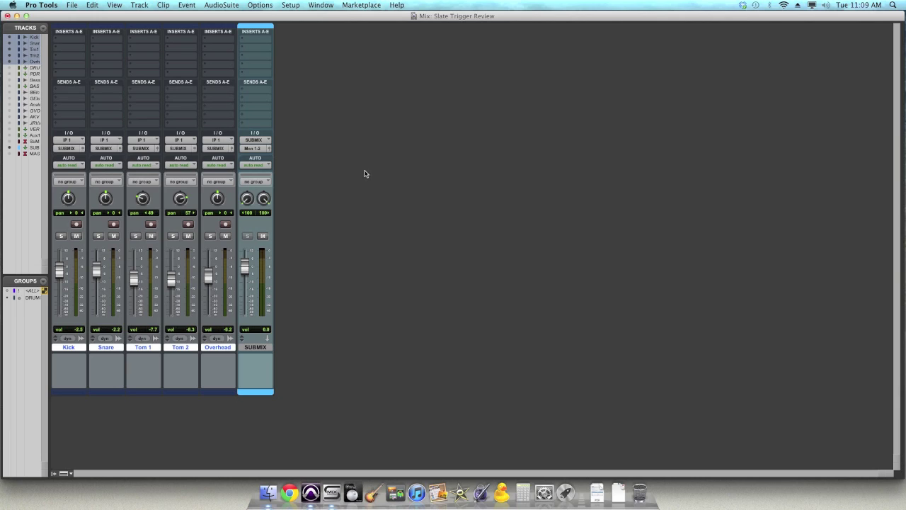
Step: Insert the Trigger (mono) plug-in in the Kick track's first insert slot and solo the Kick track
click(76, 40)
mouse_move(88, 55)
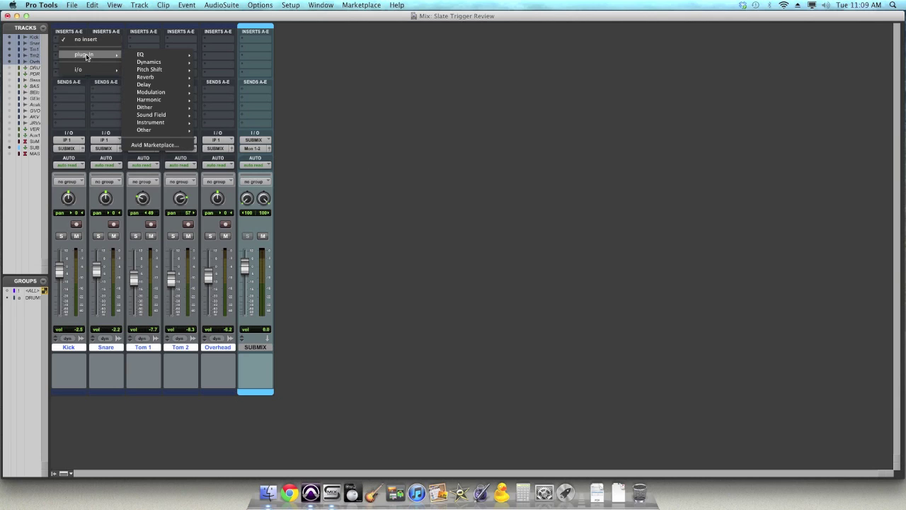
mouse_move(166, 131)
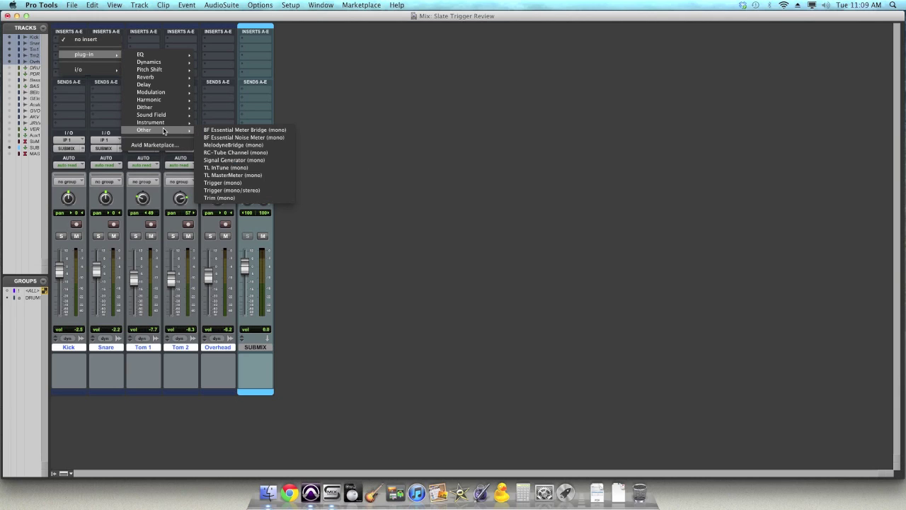
click(243, 183)
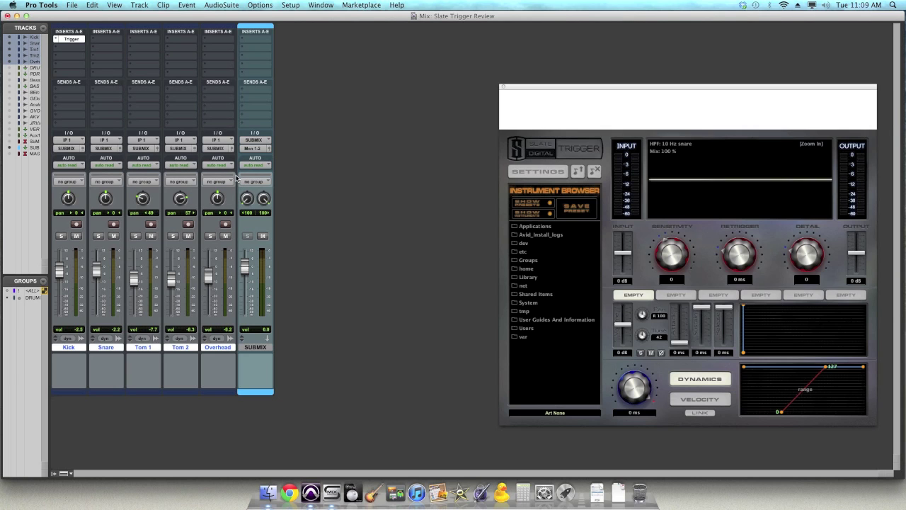
drag(600, 88, 394, 58)
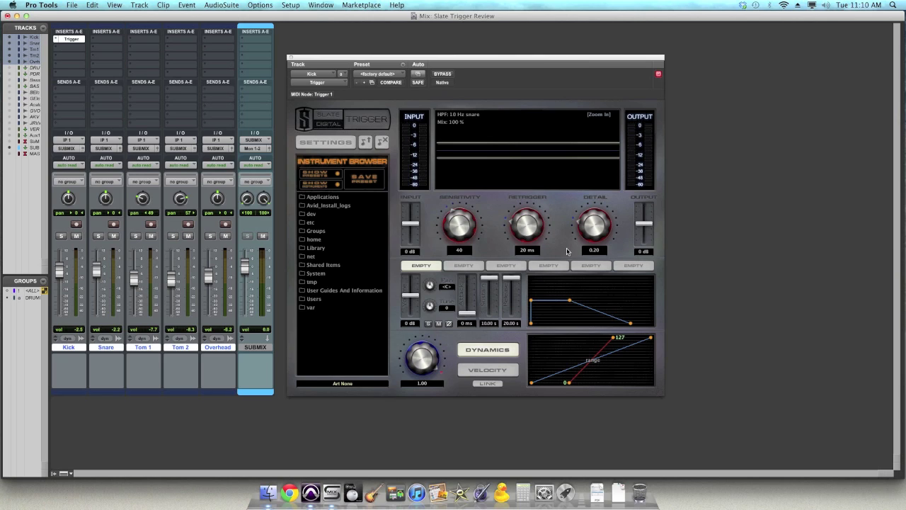
click(61, 236)
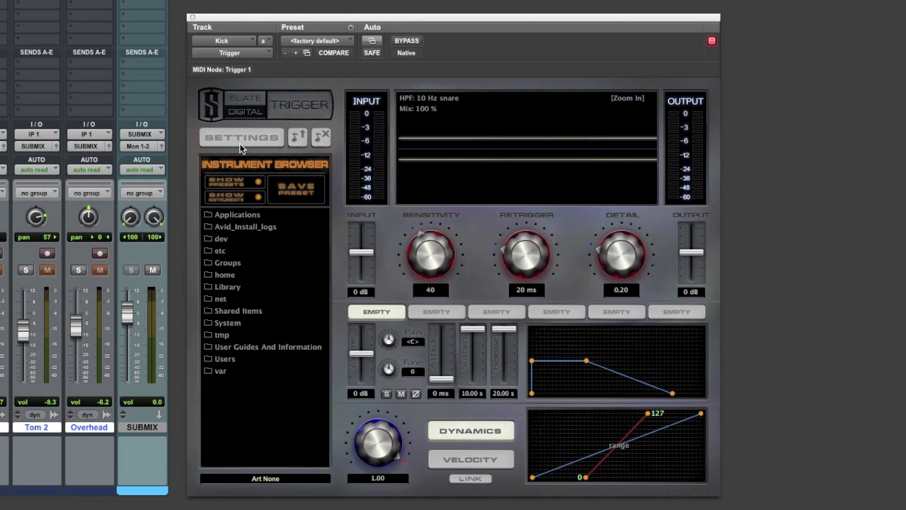
Step: Set Trigger's Instruments and Presets Path to the Slate Trigger Samples folder on Audio HD
click(242, 139)
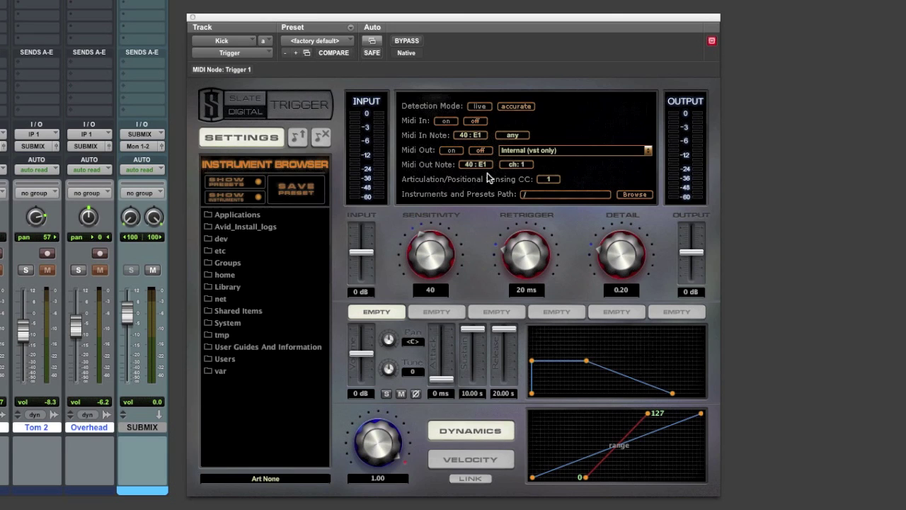
click(625, 196)
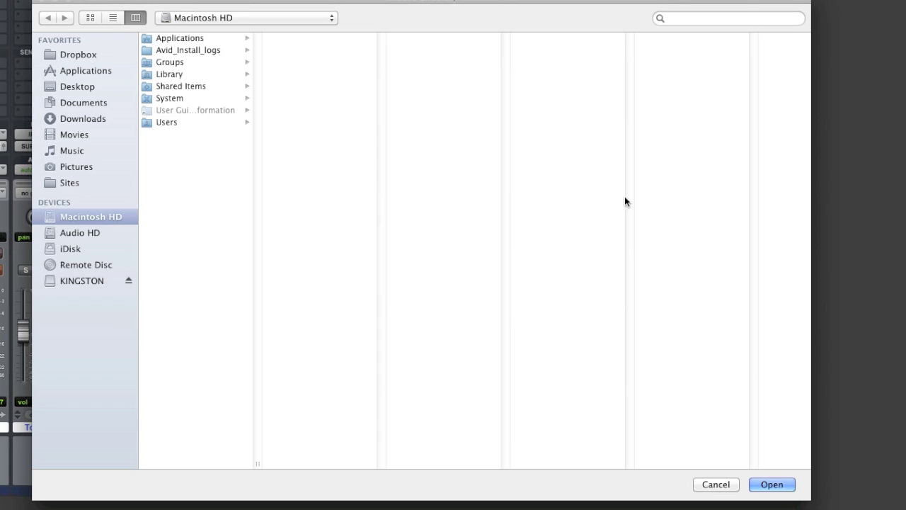
click(88, 233)
click(203, 63)
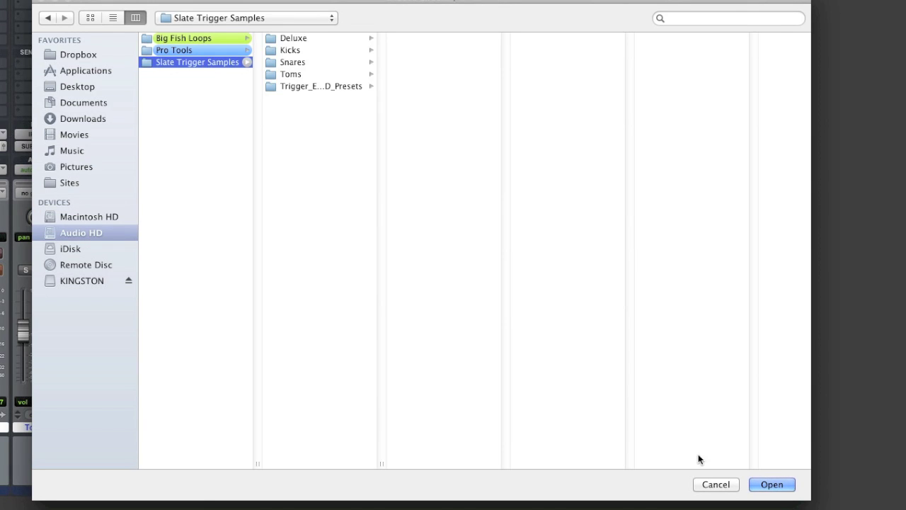
click(773, 486)
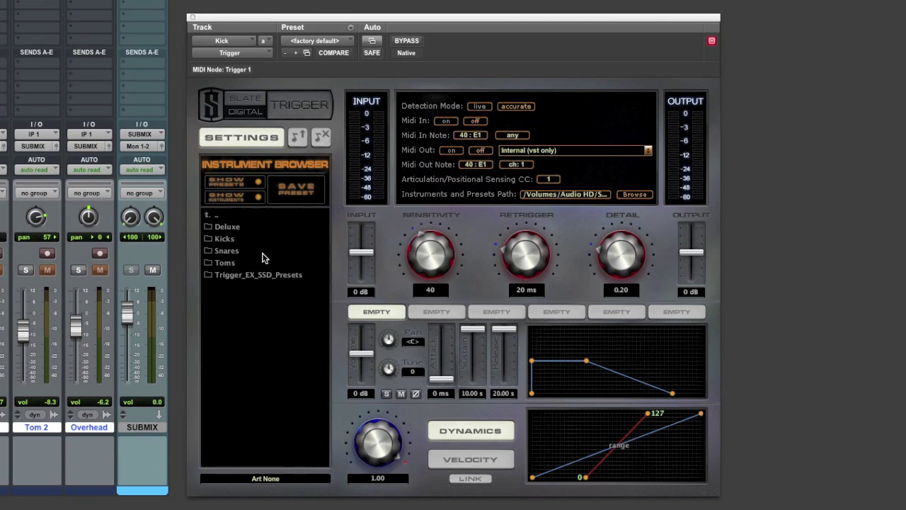
Step: Load Kick 5 Z1.tci from the Kick05 folder in Kicks into the first sample slot and close the settings
click(231, 239)
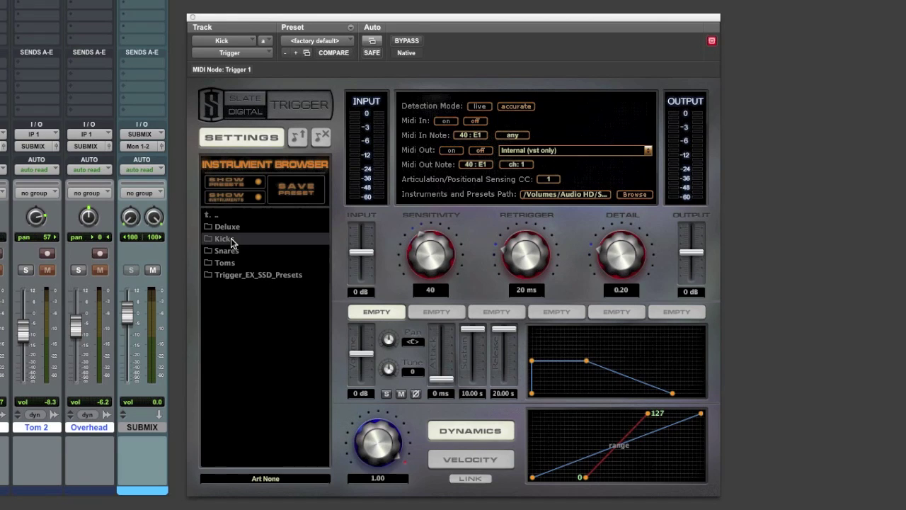
double_click(228, 238)
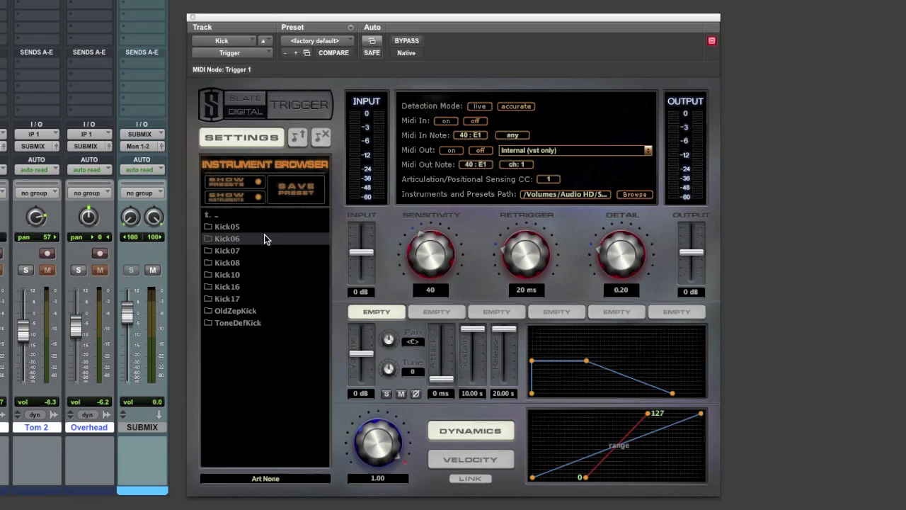
click(228, 227)
double_click(228, 227)
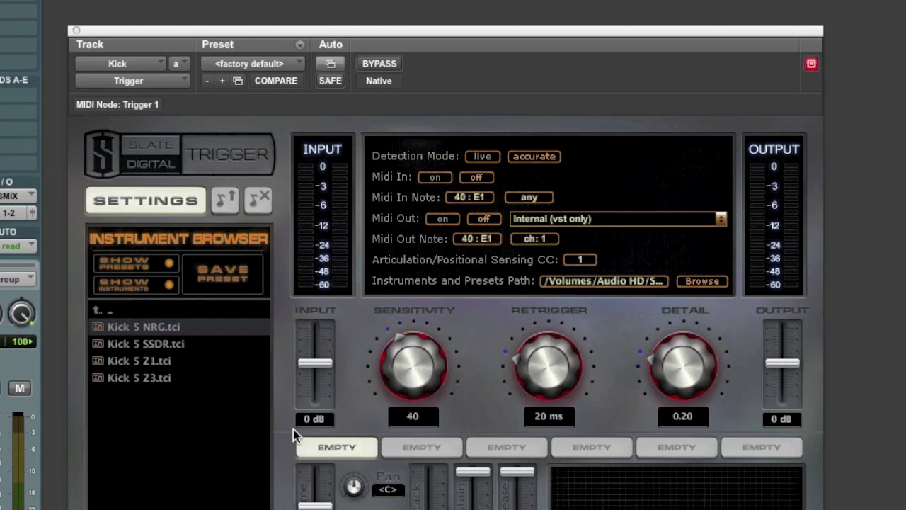
click(142, 361)
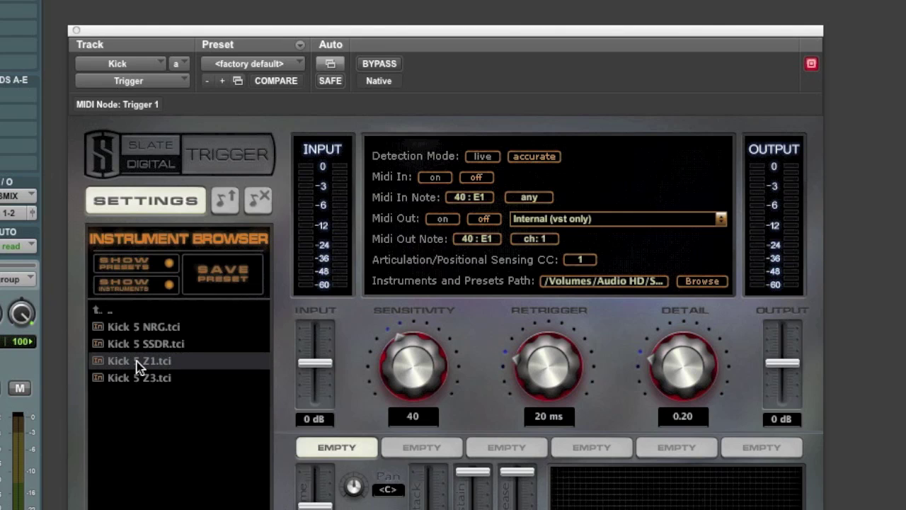
double_click(136, 361)
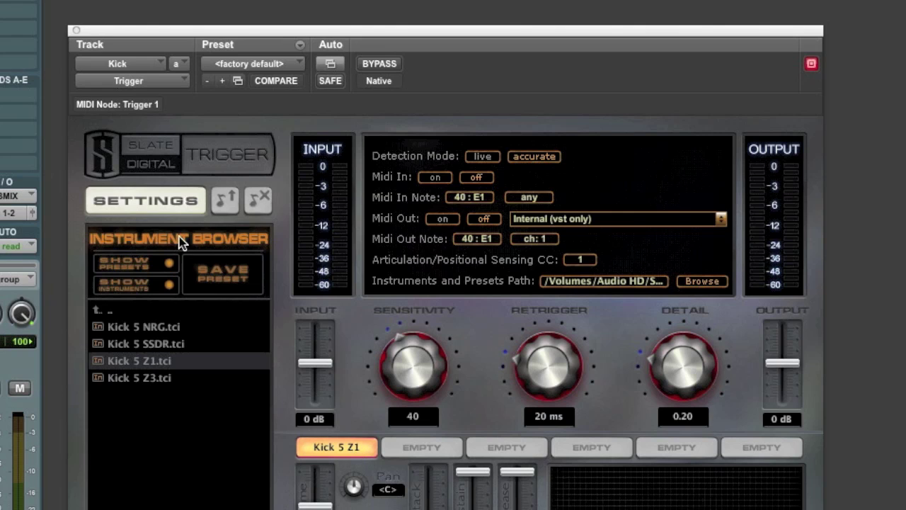
click(146, 201)
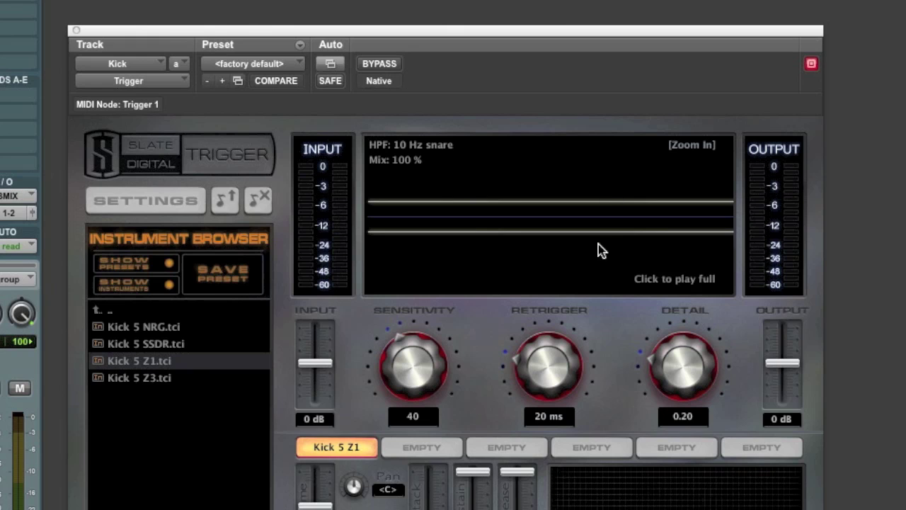
Step: Play the kick through Trigger and raise Detail to 0.52
key(space)
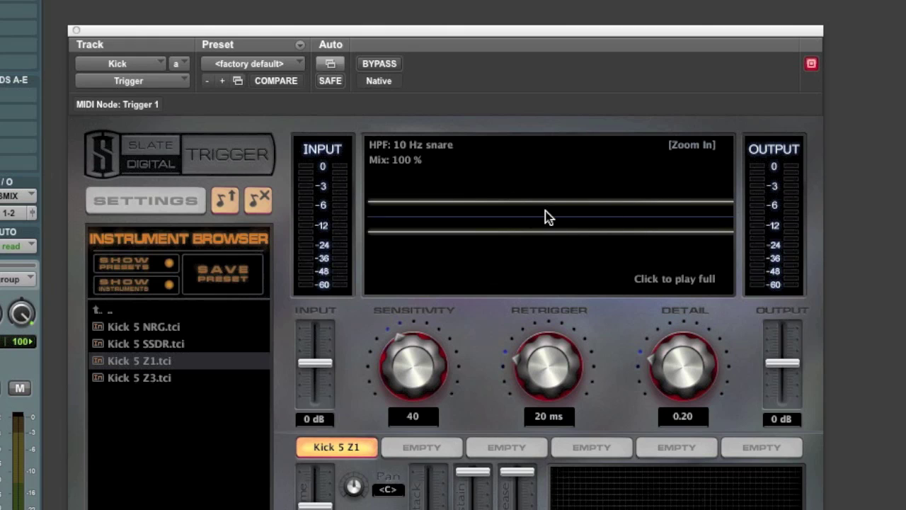
mouse_move(662, 361)
mouse_down()
mouse_move(673, 283)
mouse_move(673, 361)
mouse_up()
key(space)
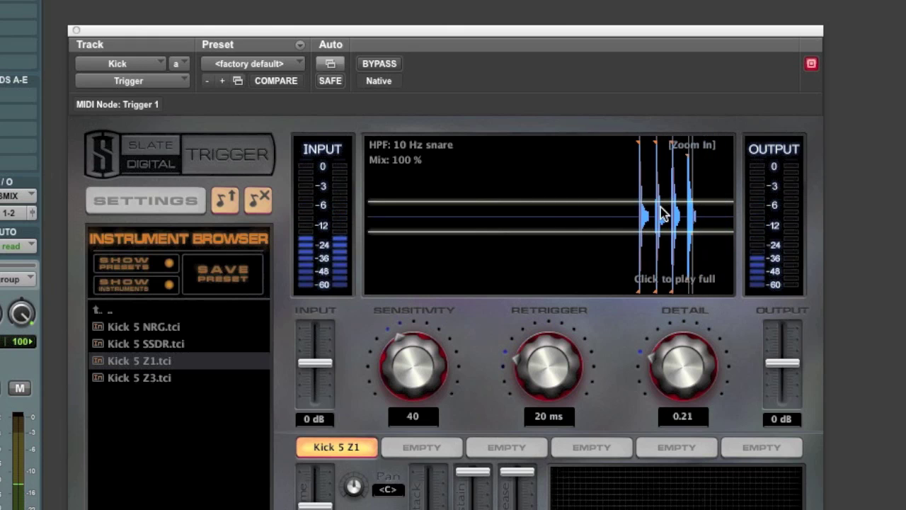
drag(680, 344, 671, 281)
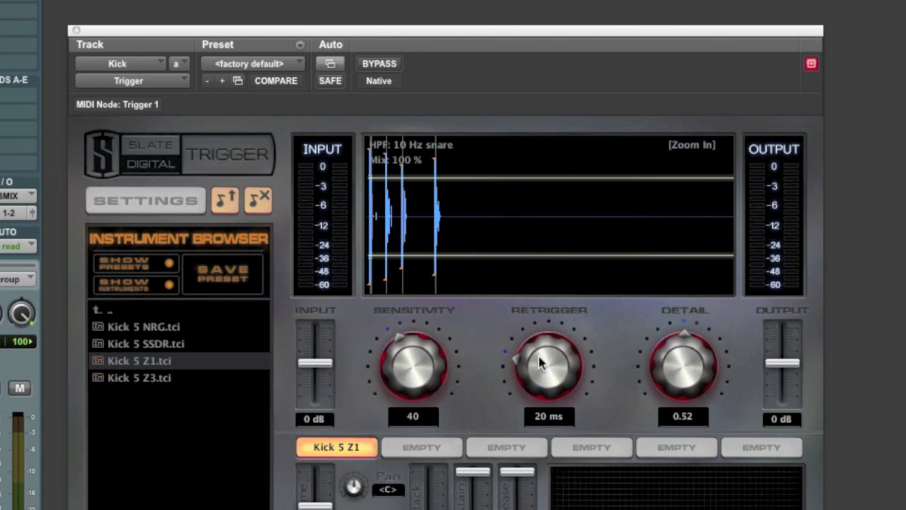
Step: Try different Retrigger times and set Retrigger to 76 ms
drag(547, 380, 542, 306)
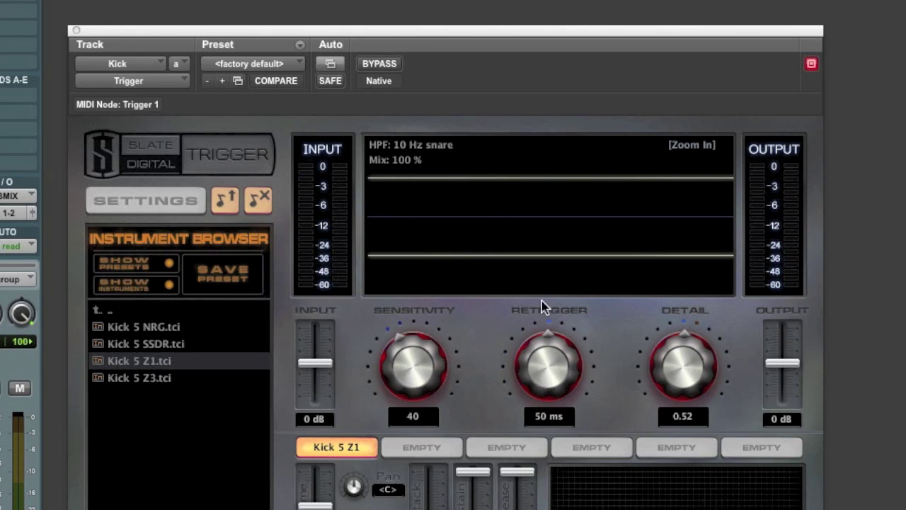
drag(548, 365, 546, 418)
drag(547, 370, 552, 353)
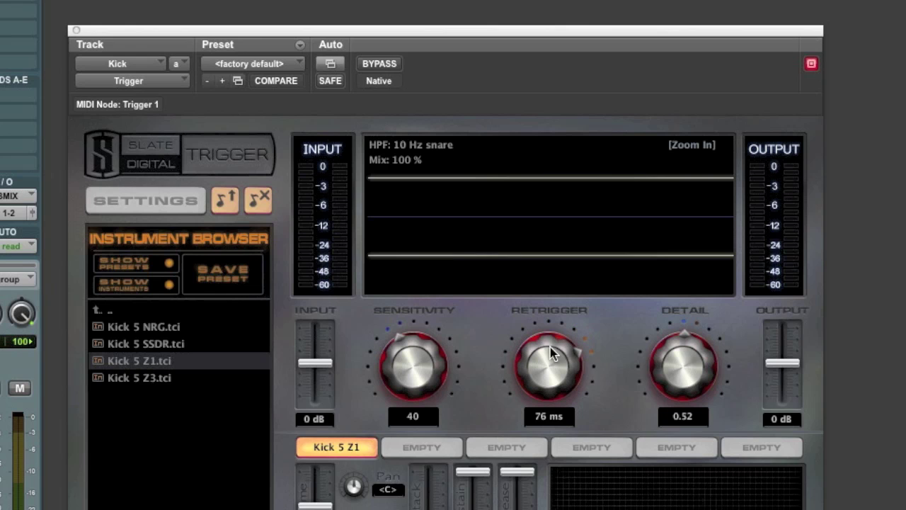
Step: Play the kick, try Trigger's Sensitivity at 0 and set it to 100
key(space)
drag(410, 367, 421, 468)
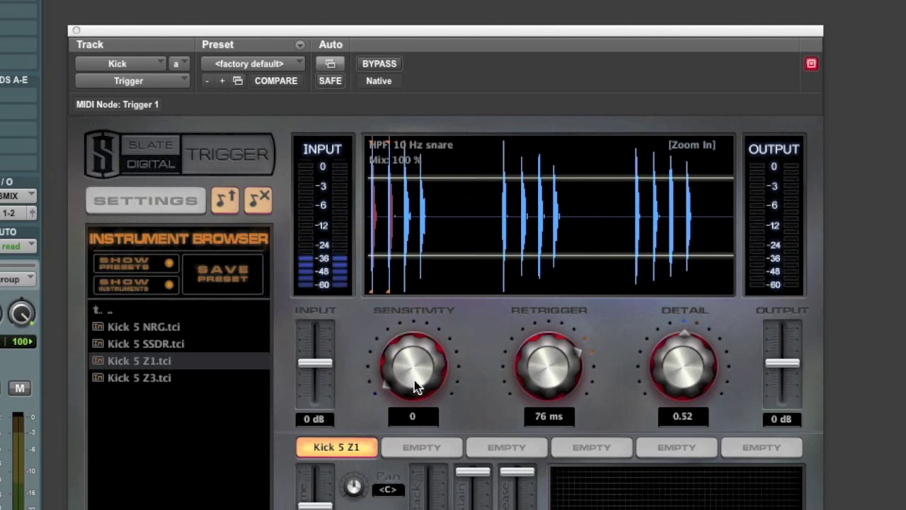
drag(417, 383, 420, 111)
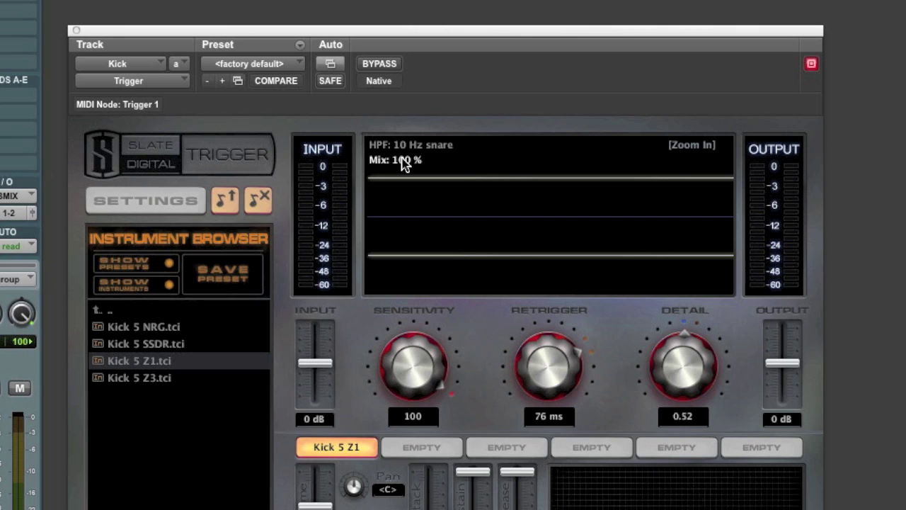
Step: Compare the original kick at 0% Mix and set Trigger's Mix to 50%
drag(403, 163, 404, 165)
drag(404, 165, 403, 177)
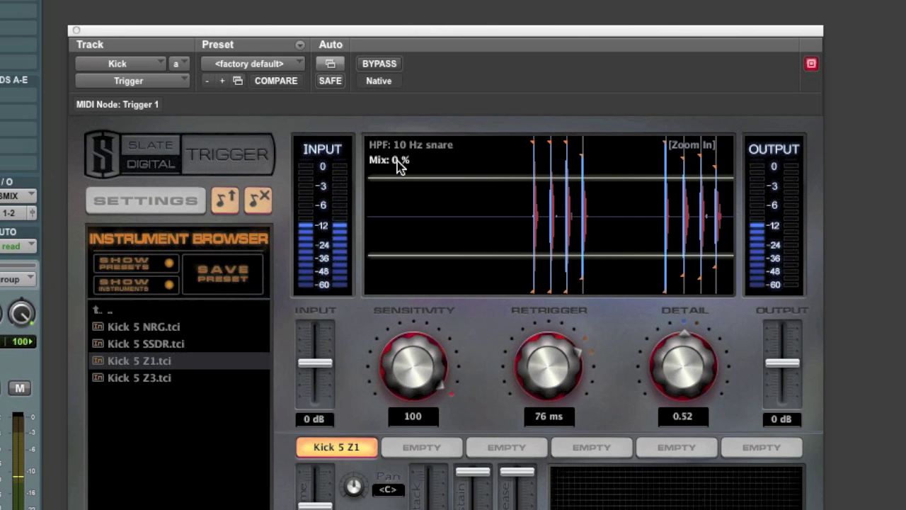
drag(398, 161, 397, 126)
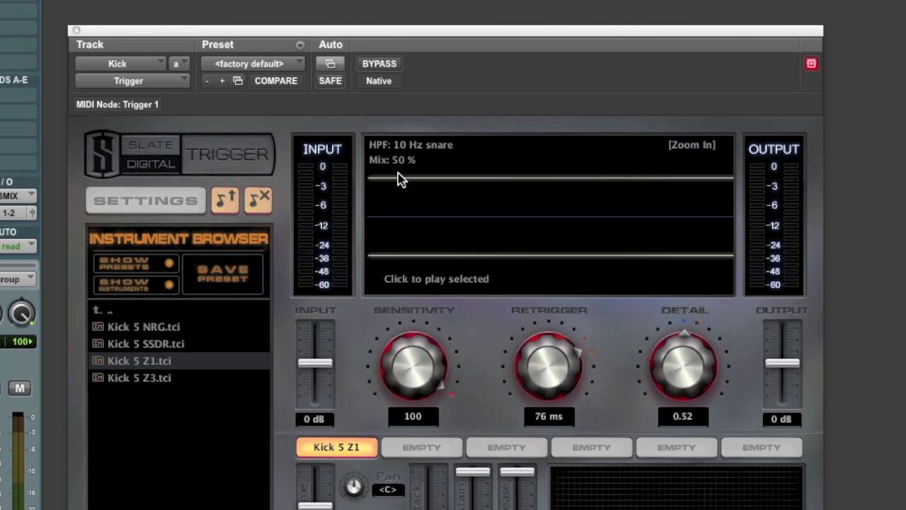
Step: Load OldZepKick Z1.tci from the OldZepKick folder and play the kick with Mix at 100%
click(97, 312)
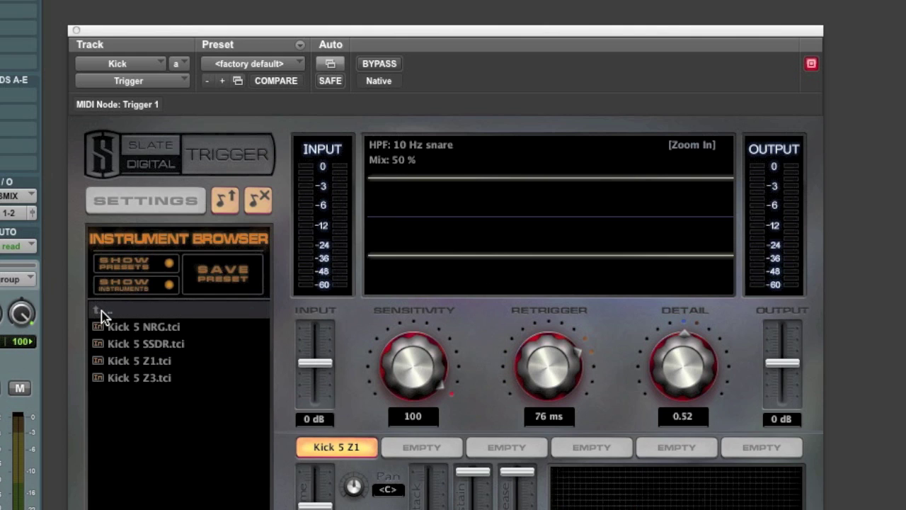
double_click(103, 313)
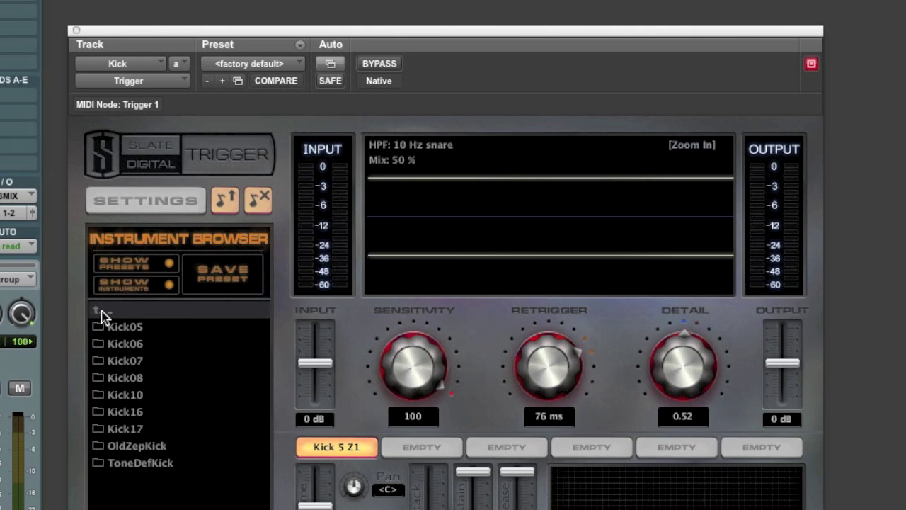
double_click(144, 446)
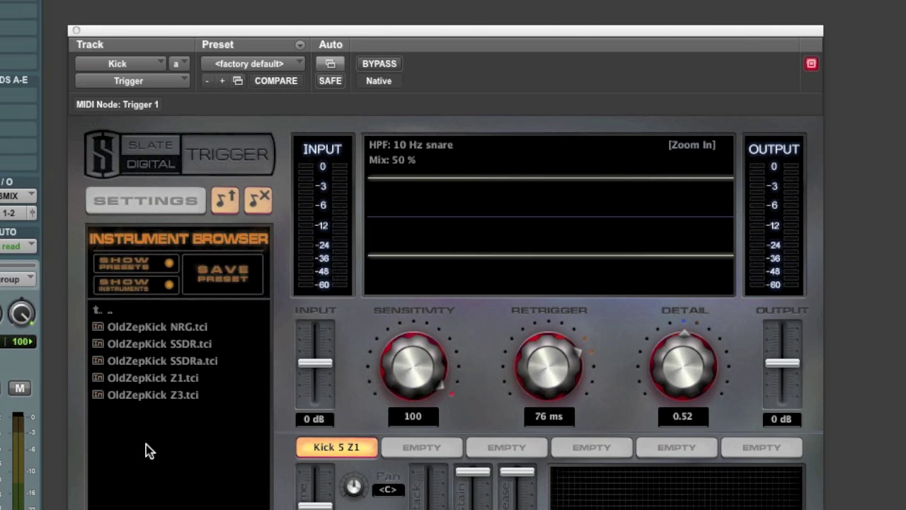
double_click(170, 379)
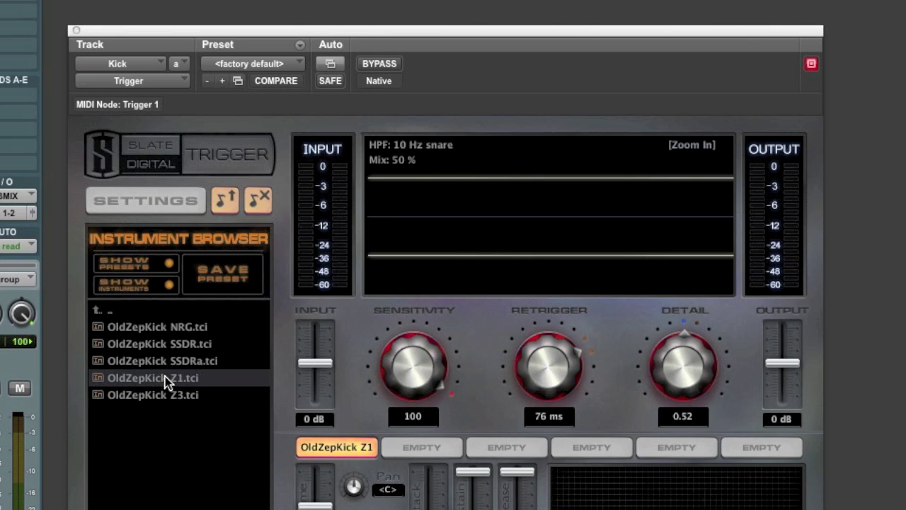
key(space)
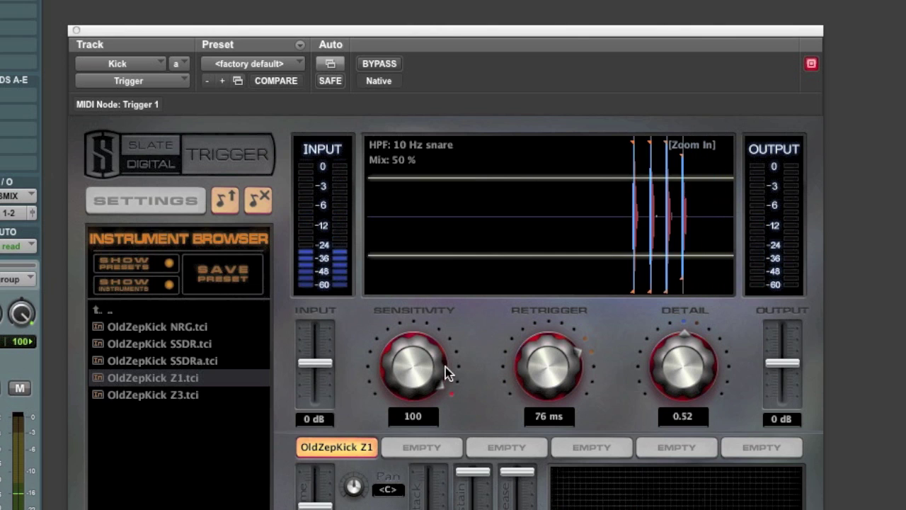
drag(398, 161, 417, 160)
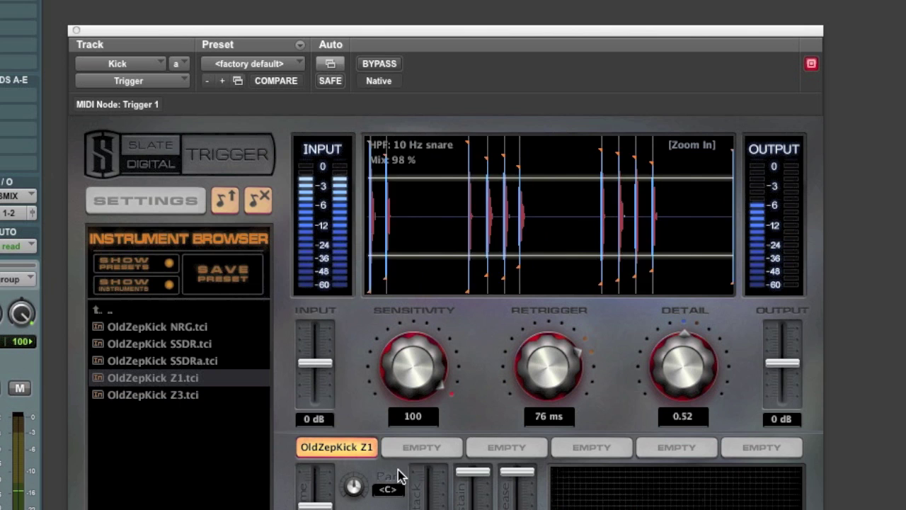
drag(400, 165, 401, 158)
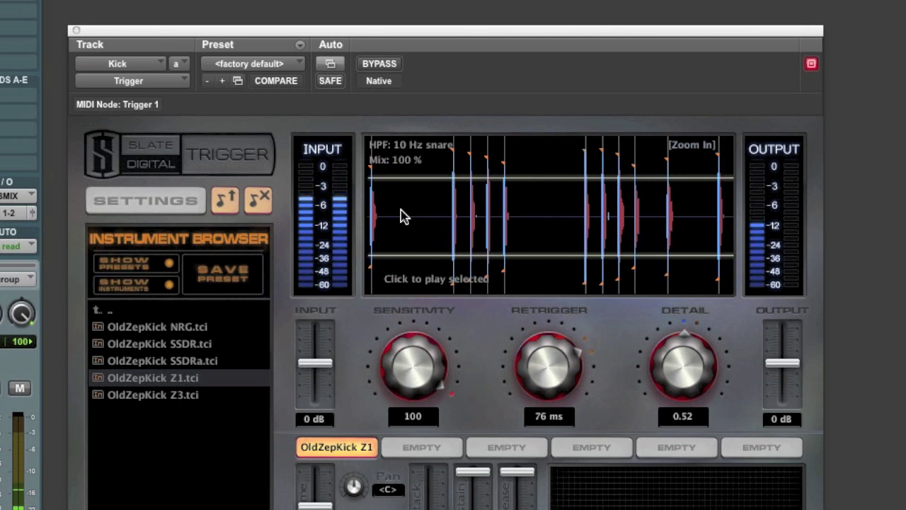
Step: Load Kick 10 Z1.tci from the Kick10 folder under Kicks as the kick sample
click(98, 308)
click(97, 308)
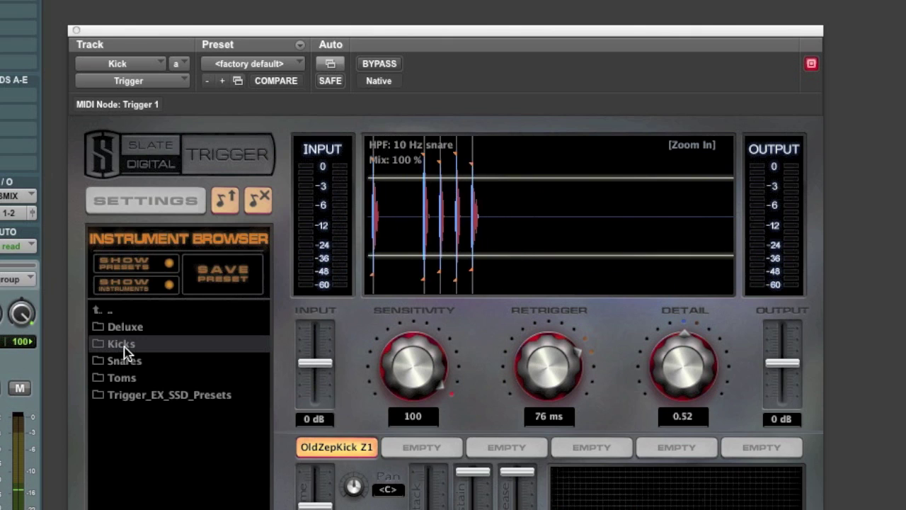
click(117, 343)
click(122, 397)
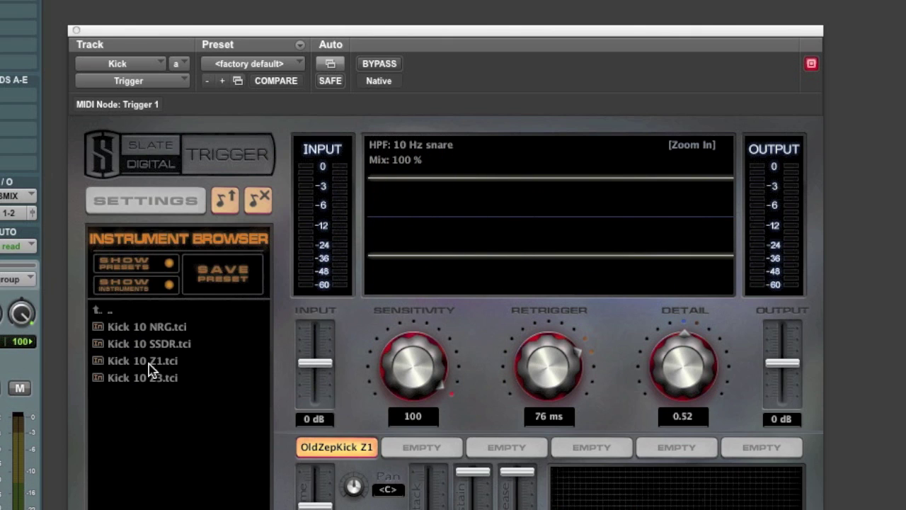
click(150, 364)
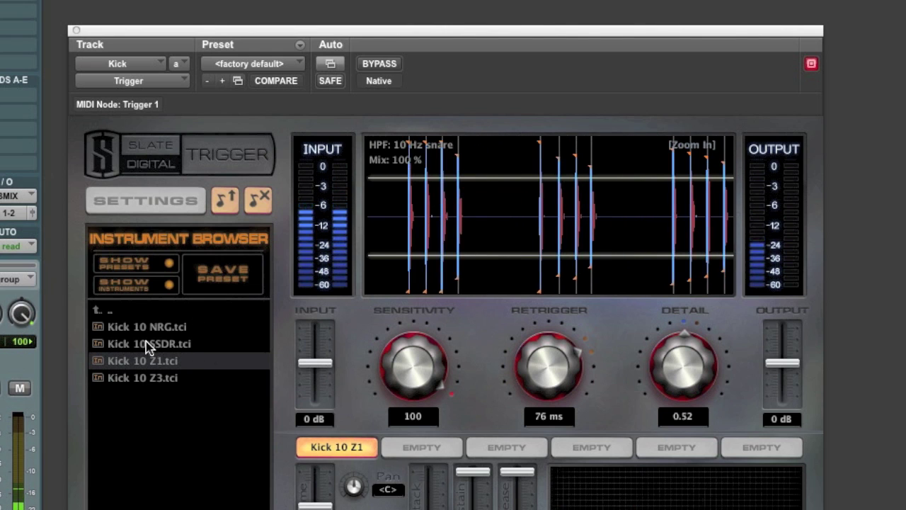
Step: Set Trigger's Mix to 78% and compare the kick with the effect bypassed and active
drag(388, 160, 388, 206)
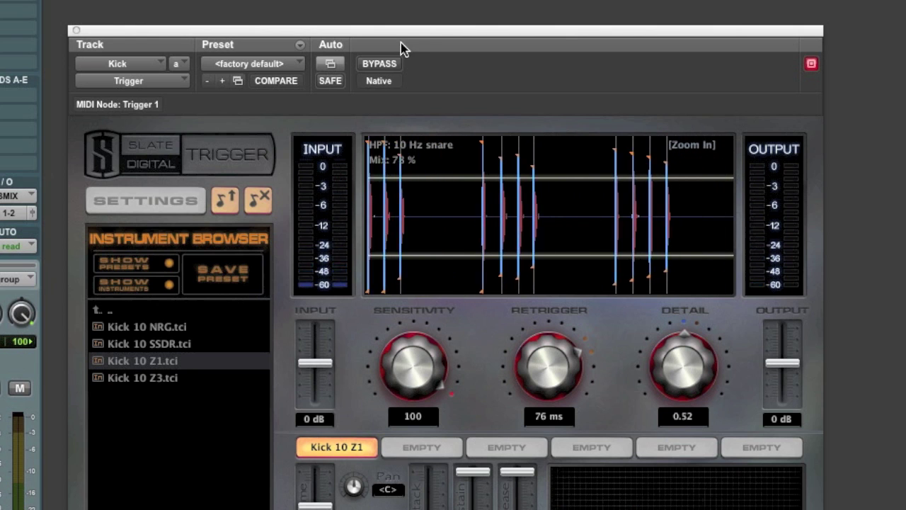
click(393, 64)
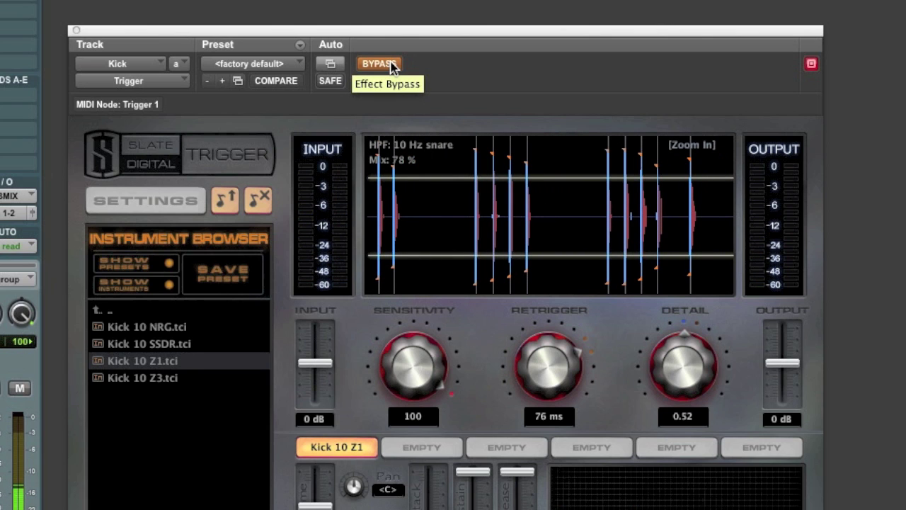
click(391, 65)
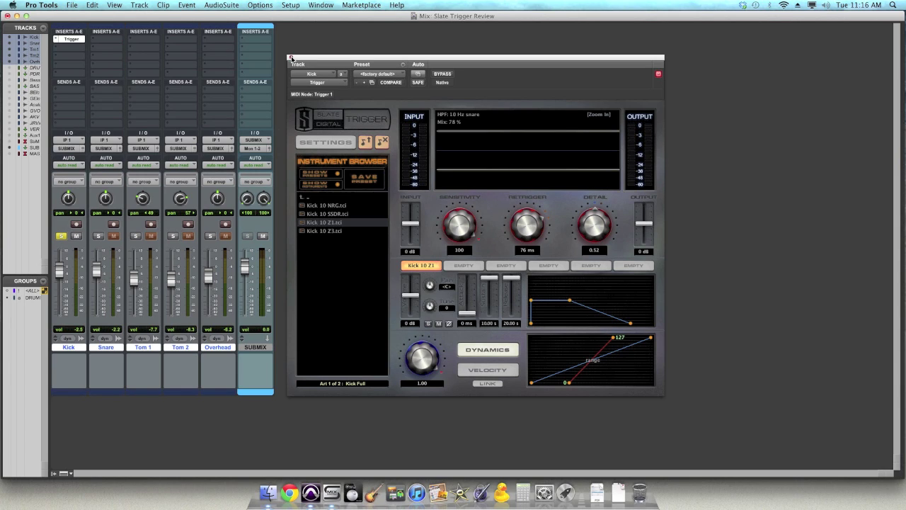
Step: Close the Kick's Trigger window, solo the Overhead track and lower its volume to -9.2
click(290, 58)
click(210, 236)
drag(212, 273, 209, 281)
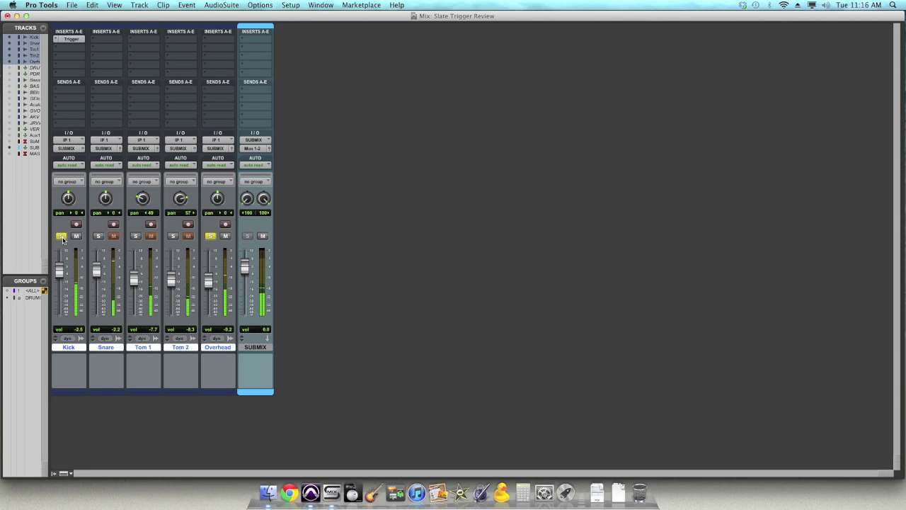
Step: Compare the kick and overhead with Trigger bypassed and active, and raise the Overhead volume to -7.0
super+click(75, 39)
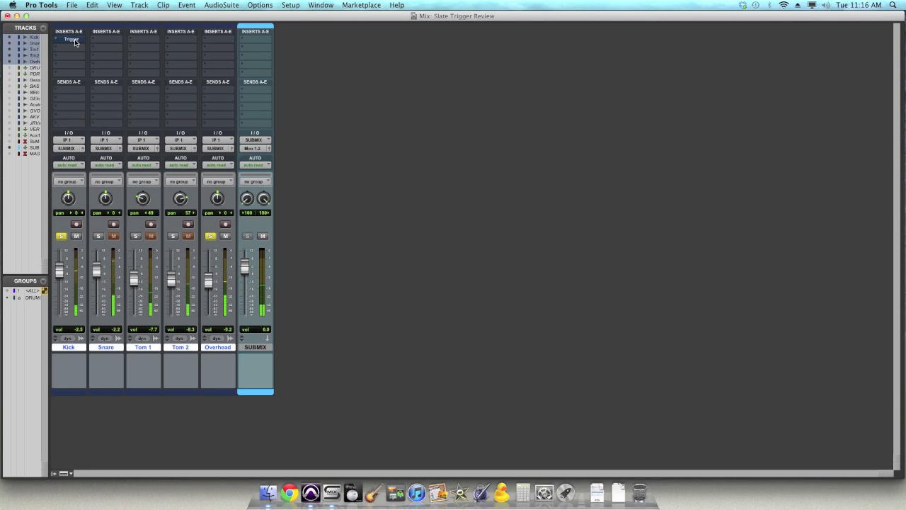
super+click(75, 40)
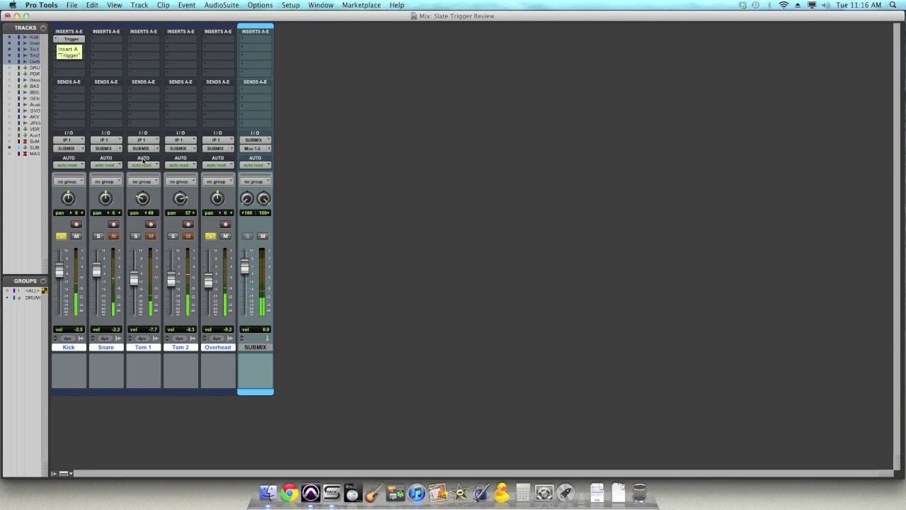
drag(208, 281, 210, 275)
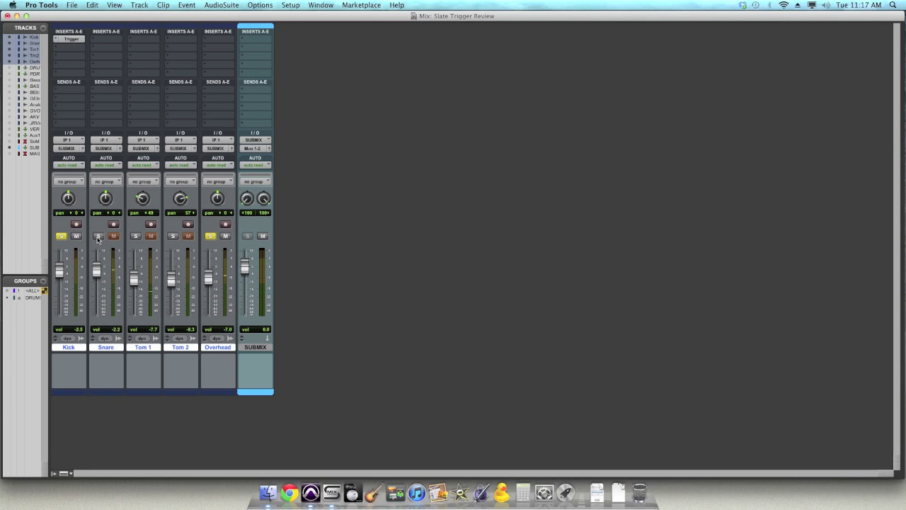
Step: Solo the Snare track and take the Kick and Overhead tracks out of solo
click(99, 237)
click(63, 239)
click(208, 238)
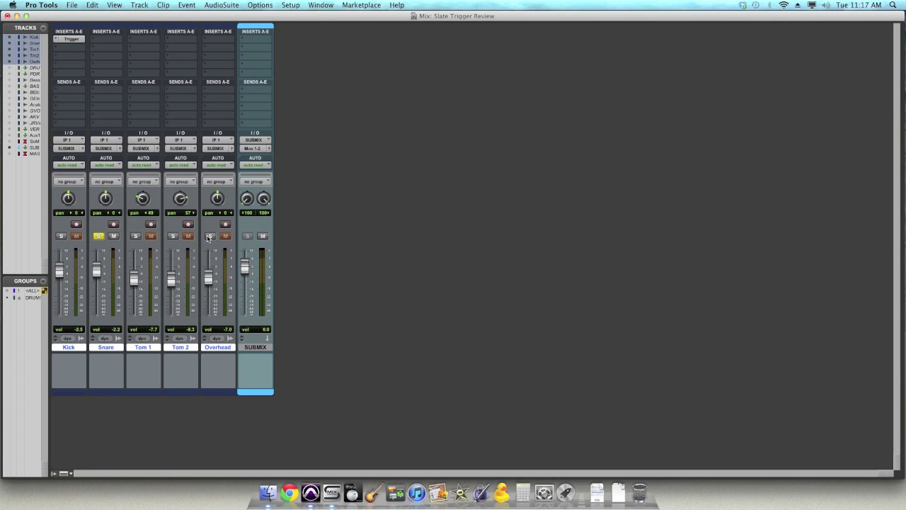
Step: Insert the Trigger plug-in in the Snare track's first insert slot
click(95, 43)
mouse_move(138, 54)
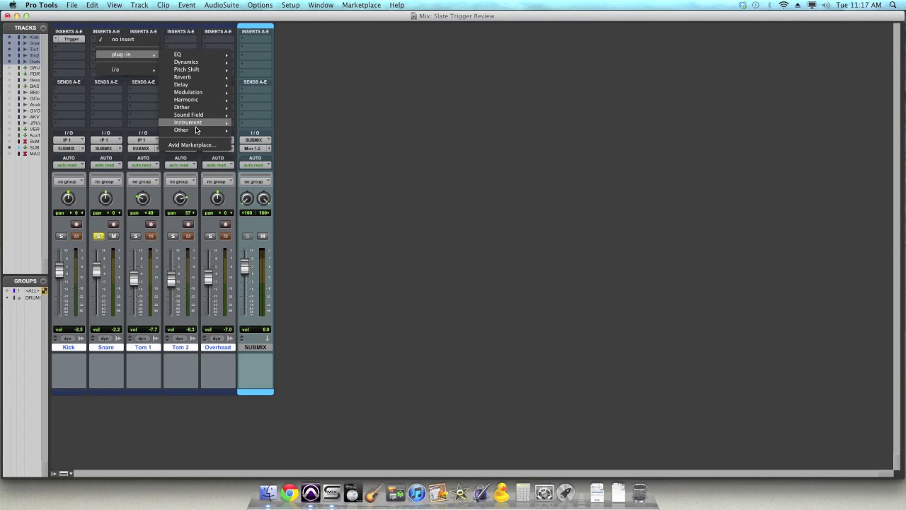
mouse_move(217, 132)
click(276, 183)
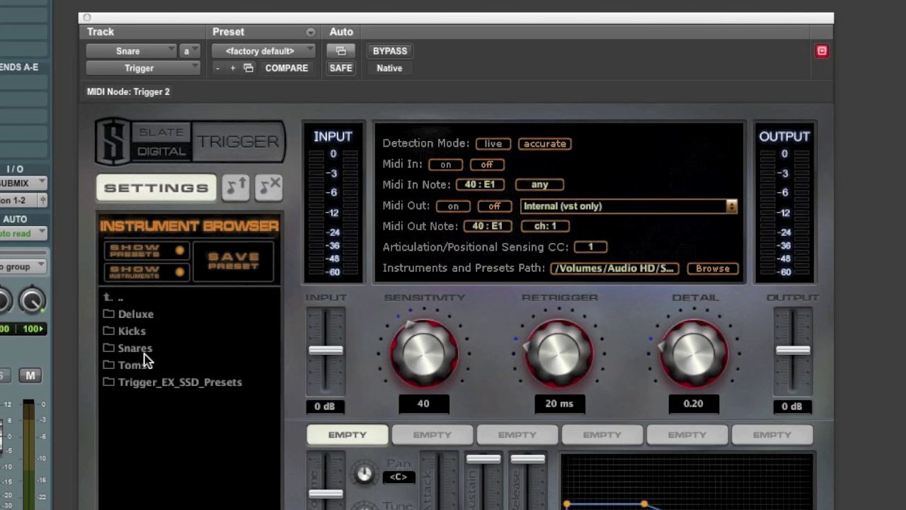
Step: Load Snare 5 Z1.tci from the Snare05 folder under Snares and raise Detail to 0.45
double_click(319, 223)
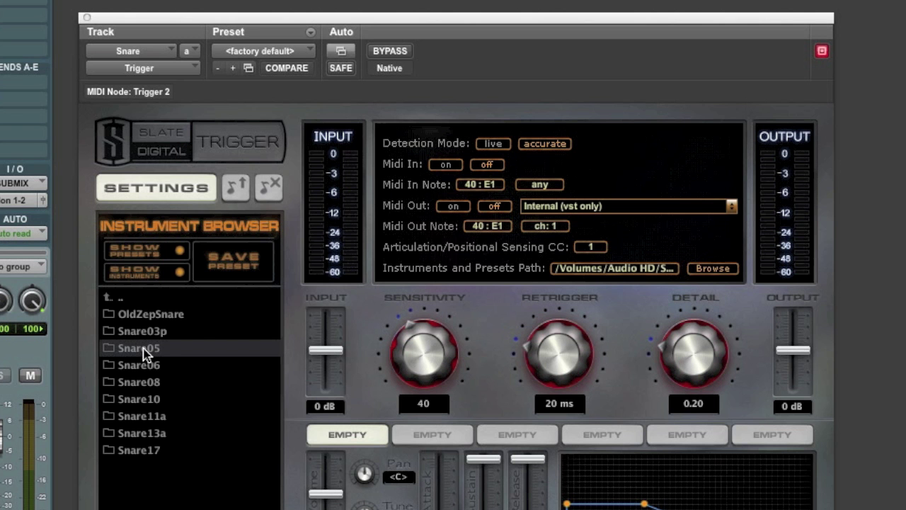
double_click(144, 352)
double_click(144, 349)
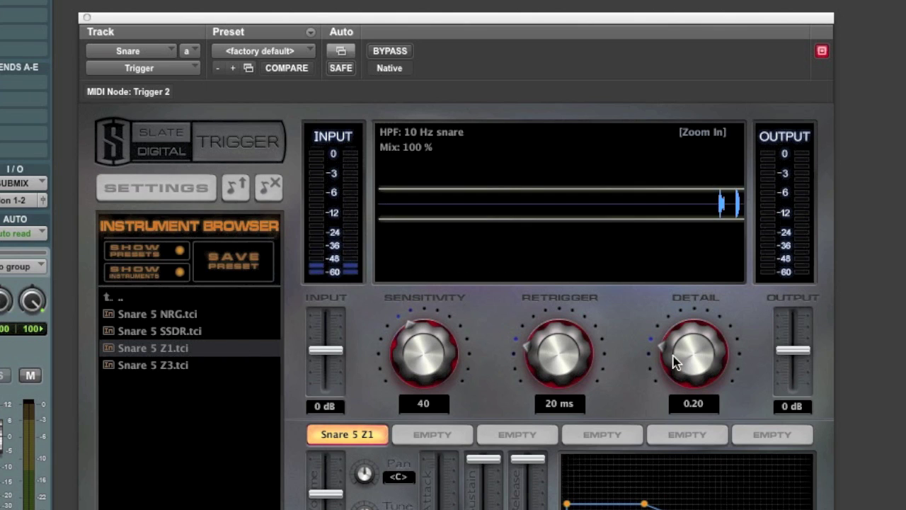
drag(694, 370, 697, 316)
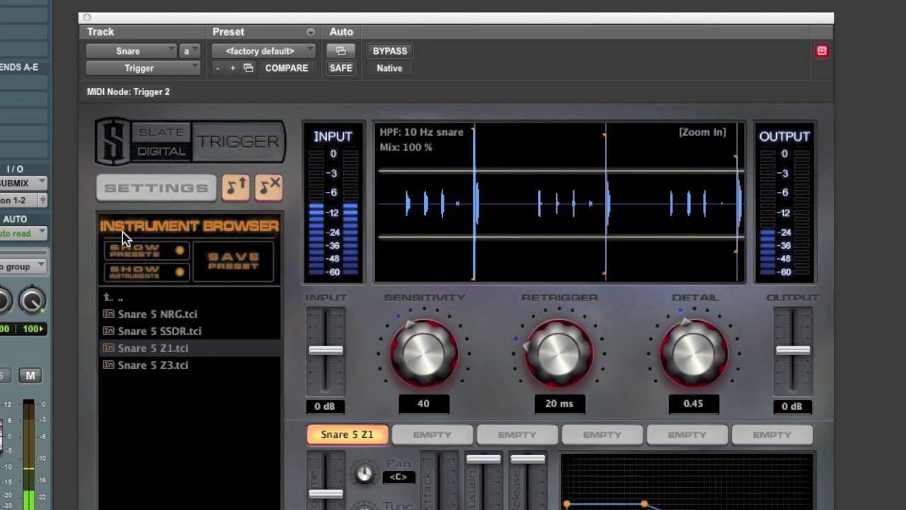
Step: Load Snare 11A Z1.tci from the Snare11a folder and set Trigger's Mix to 70%
click(110, 298)
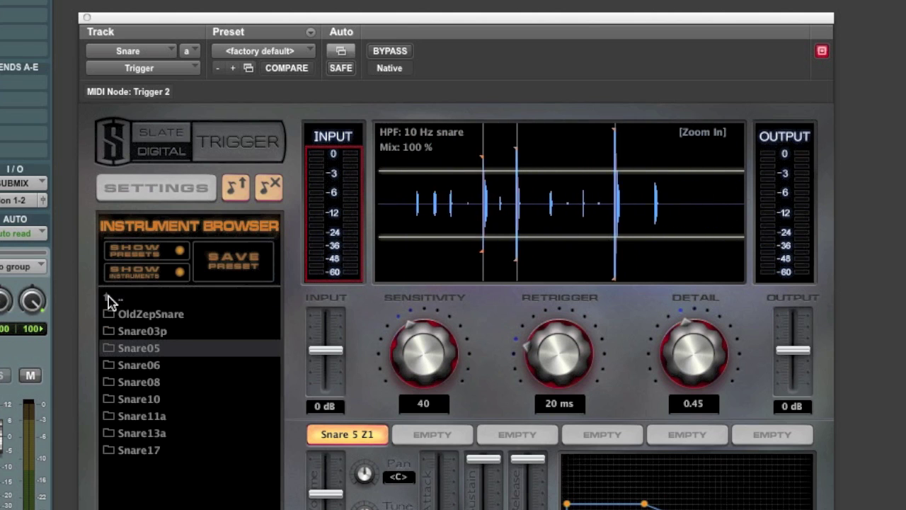
double_click(142, 416)
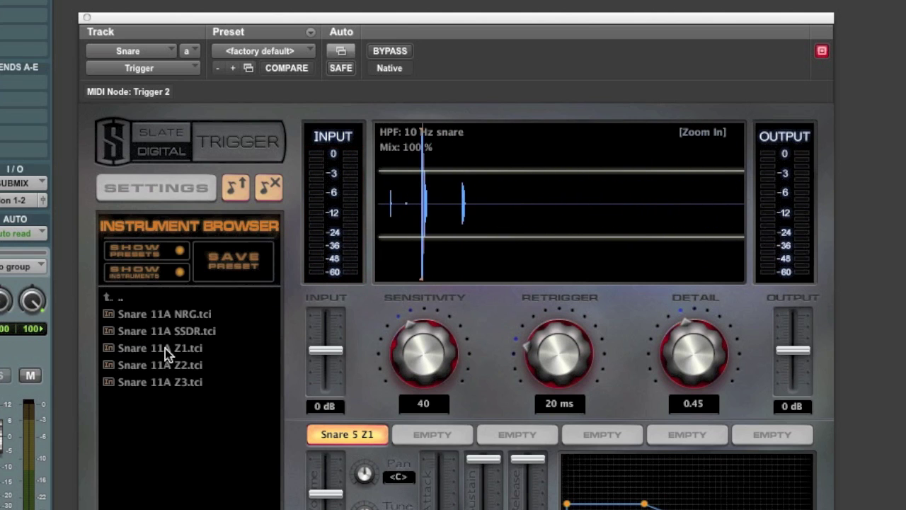
click(163, 347)
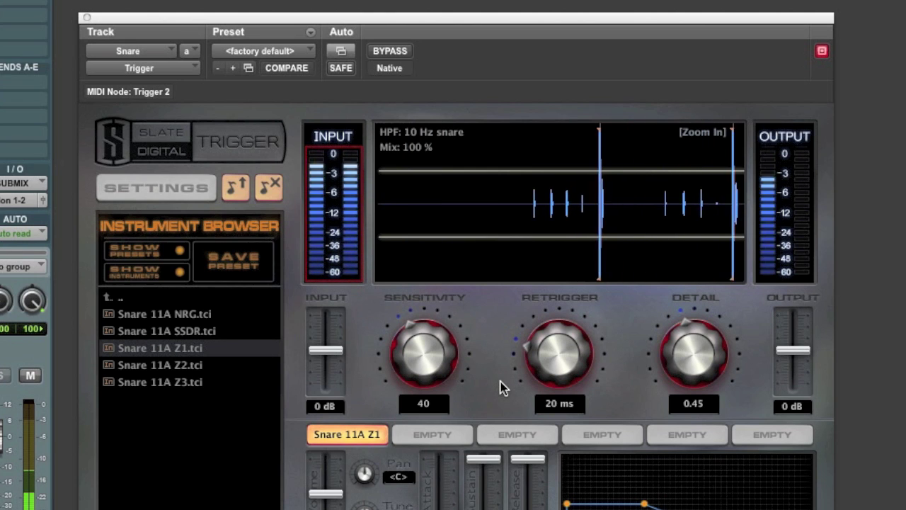
drag(411, 148, 337, 145)
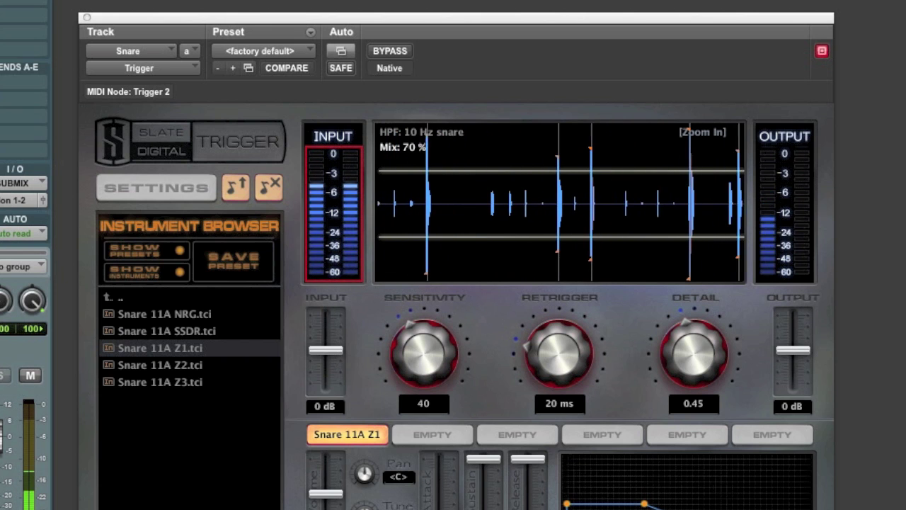
Step: Tune the snare detection with Sensitivity at 78, Detail at 0.24 and Retrigger at 45 ms
drag(681, 348, 685, 368)
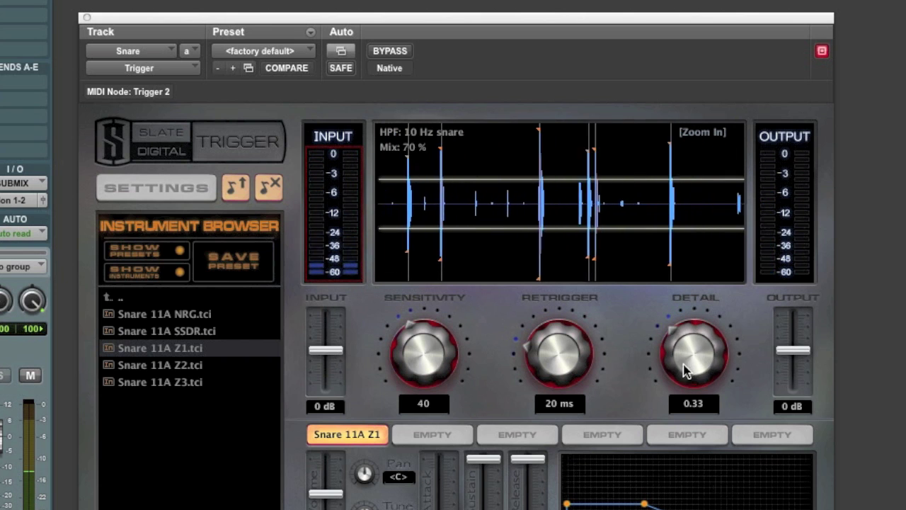
drag(453, 371, 447, 273)
drag(738, 354, 710, 383)
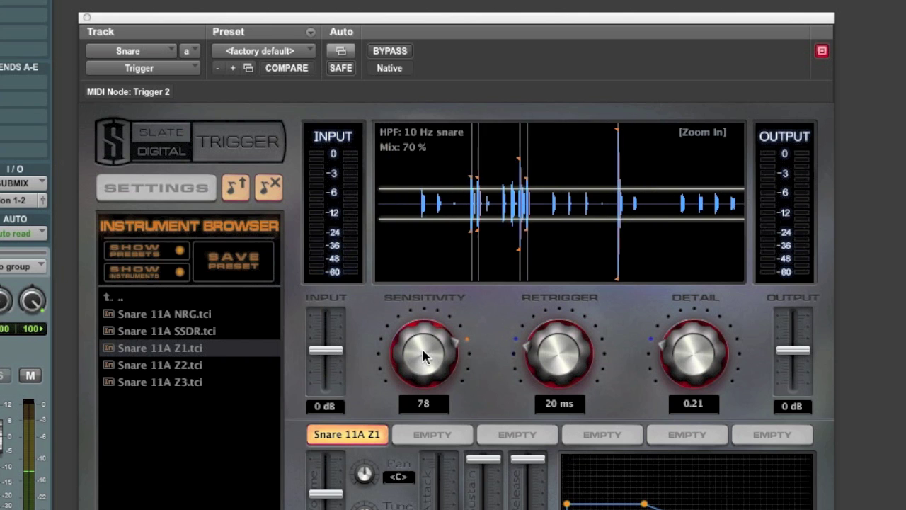
drag(672, 354, 675, 347)
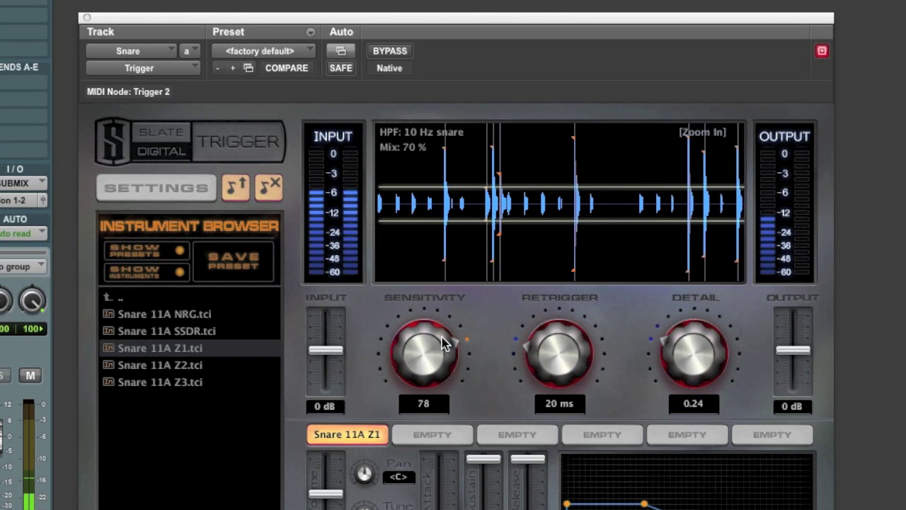
drag(549, 362, 554, 335)
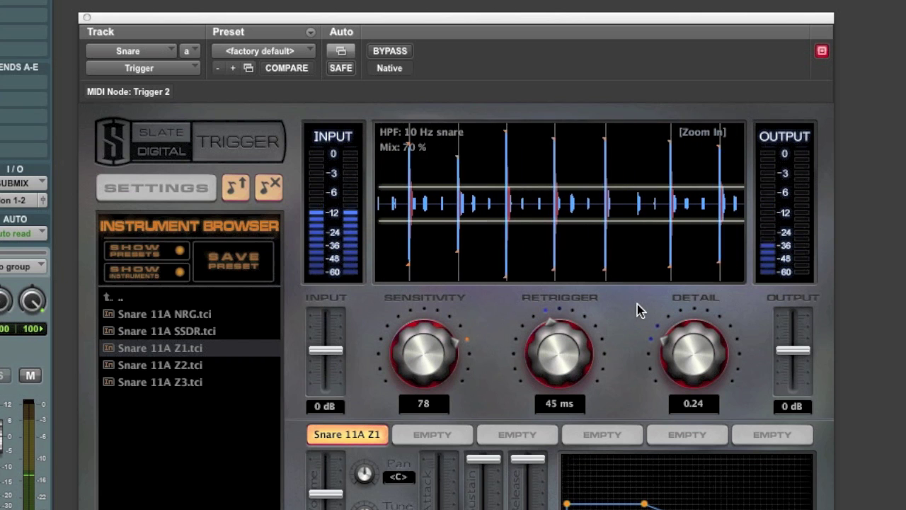
Step: Compare the snare with Trigger bypassed and active, and close the plug-in window
click(405, 54)
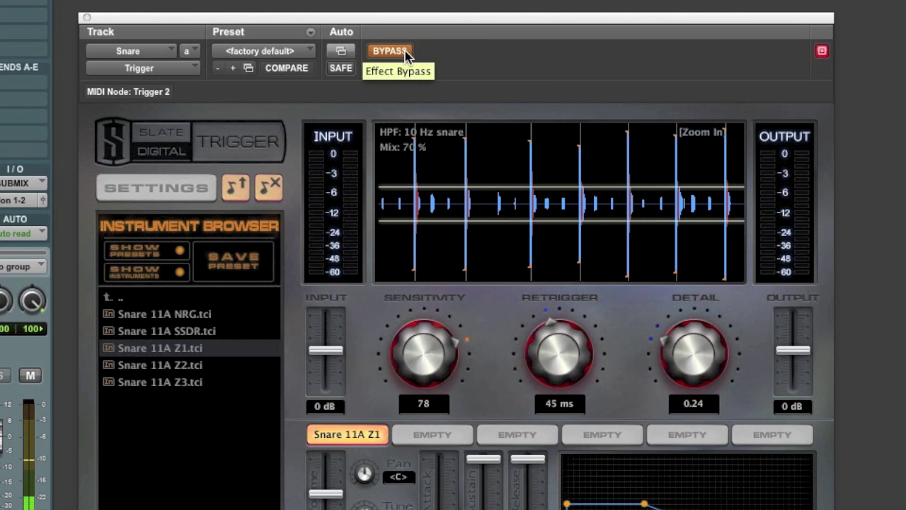
click(406, 53)
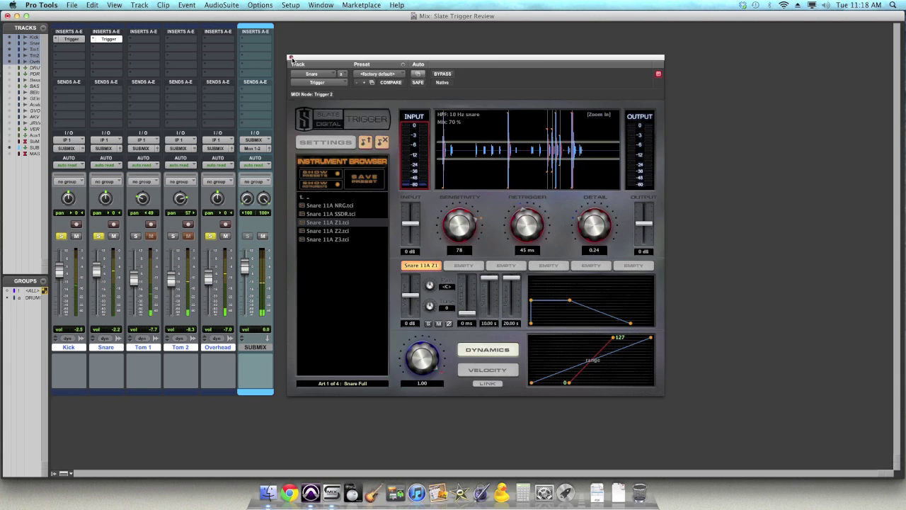
click(88, 18)
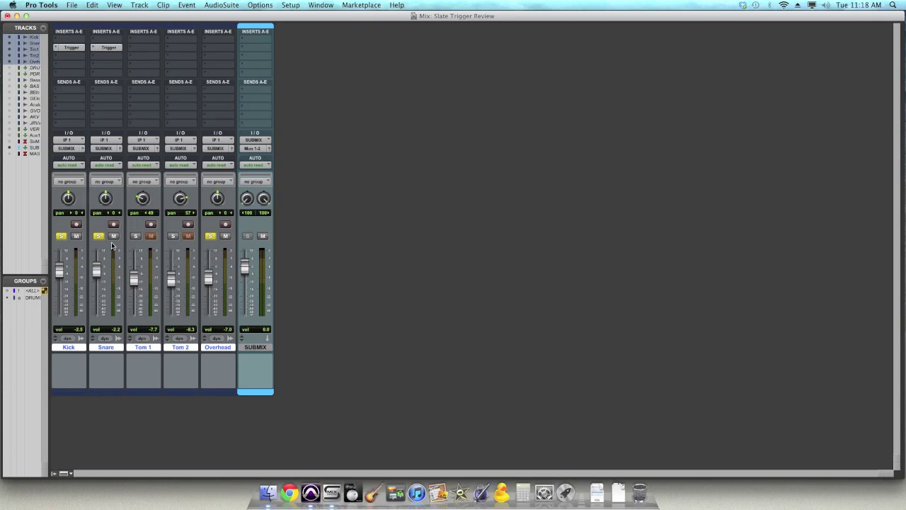
Step: Insert EQ 3 7-Band on the Overhead track and enable its high-pass filter at 91.9 Hz with a 12 dB/oct slope
click(216, 44)
mouse_move(239, 56)
mouse_move(296, 56)
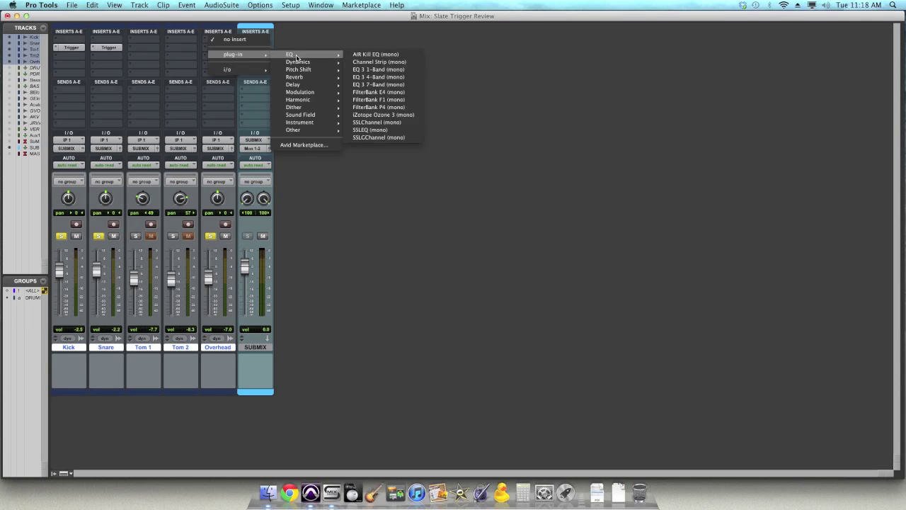
click(385, 85)
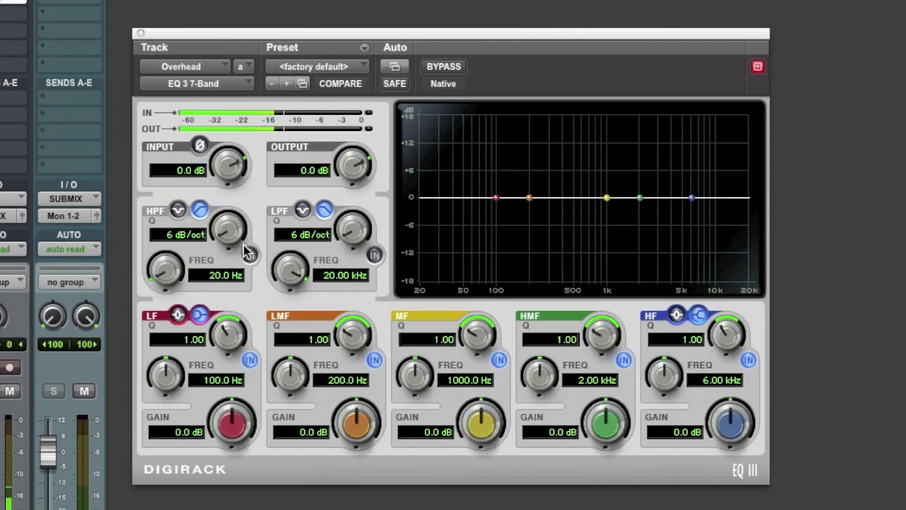
click(249, 254)
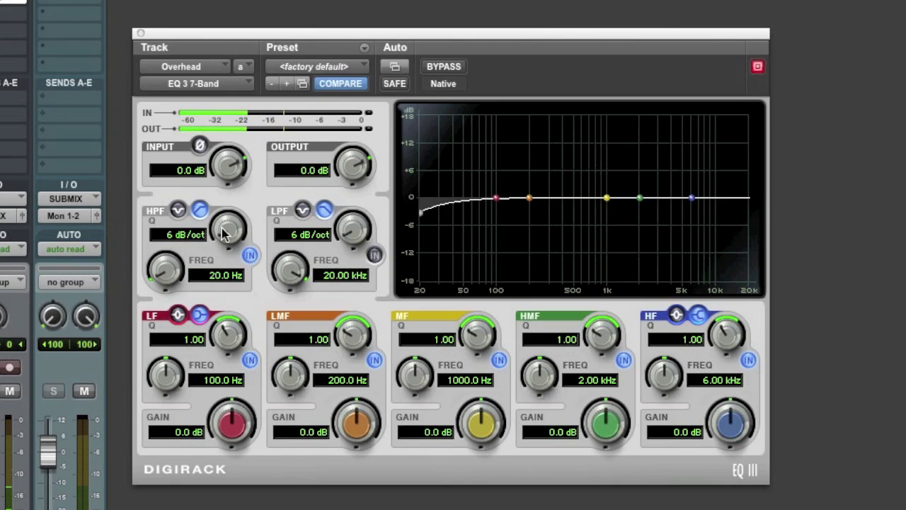
drag(176, 267, 177, 216)
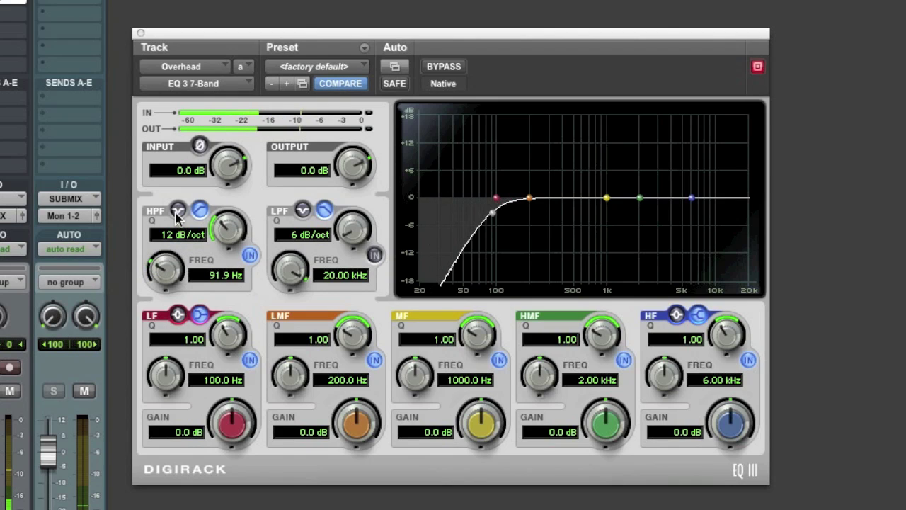
Step: Set the Overhead EQ's MF band to 514 Hz with a gain of -4.6 dB, and close the plug-in window
drag(602, 186, 575, 157)
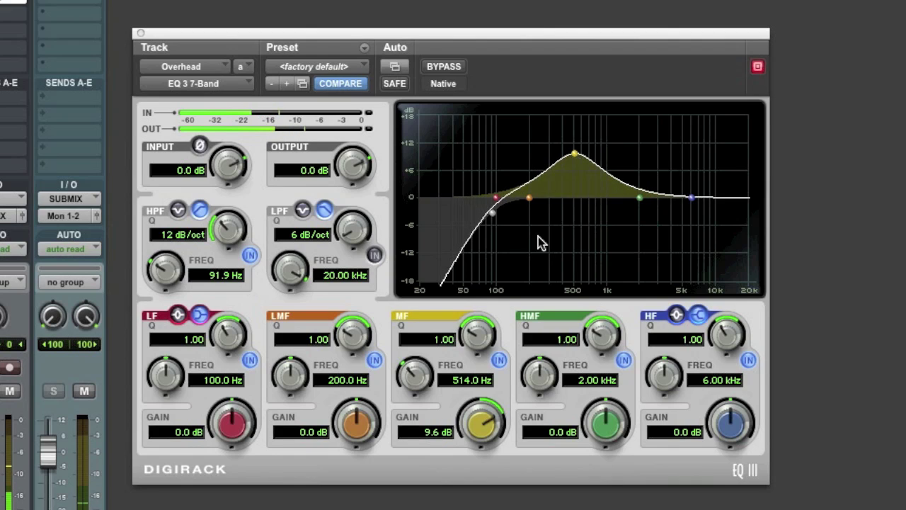
drag(475, 433, 488, 502)
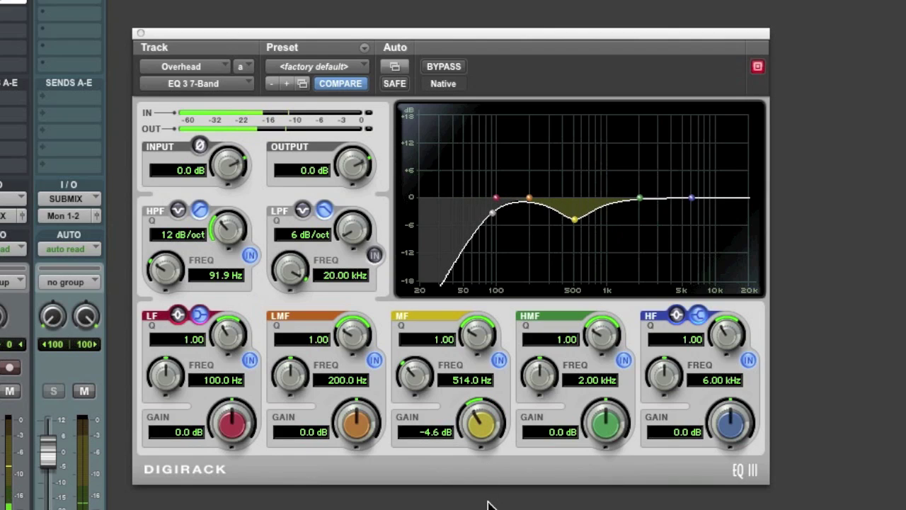
click(140, 34)
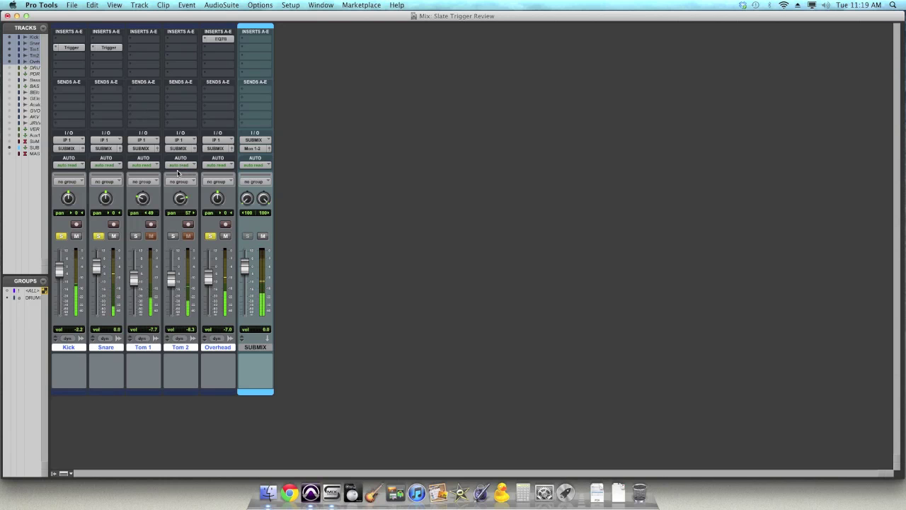
Step: Switch to the Edit window and play all drum tracks from 290|3|025, just before the isolated Tom 2 hit
key(super+equal)
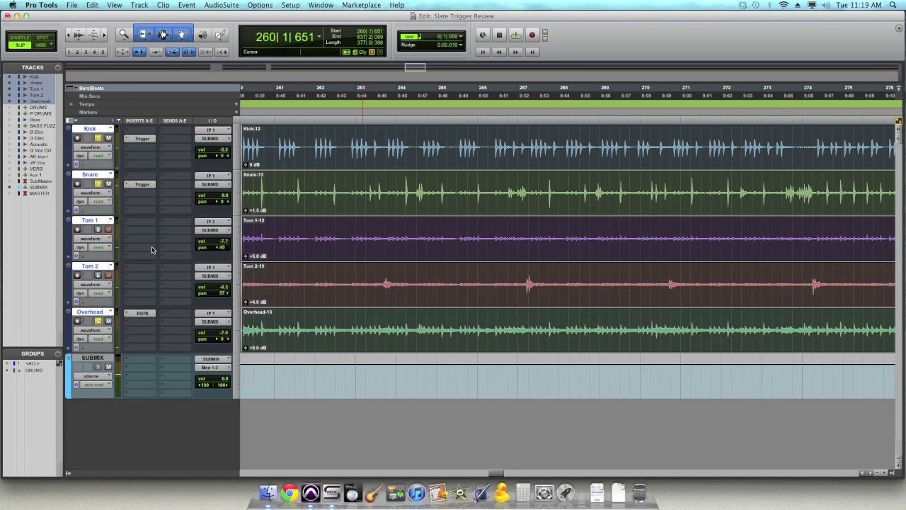
key(r)
key(r)
scroll(563, 234, right, 4)
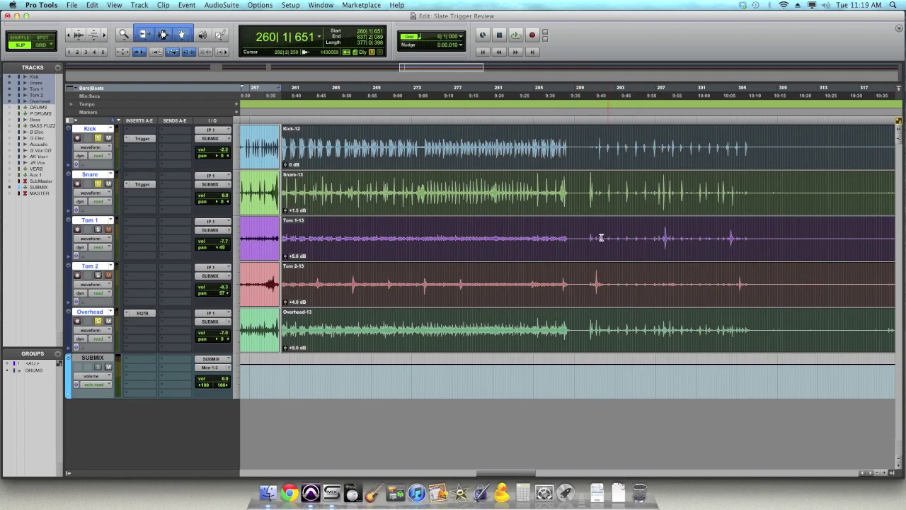
click(590, 233)
key(space)
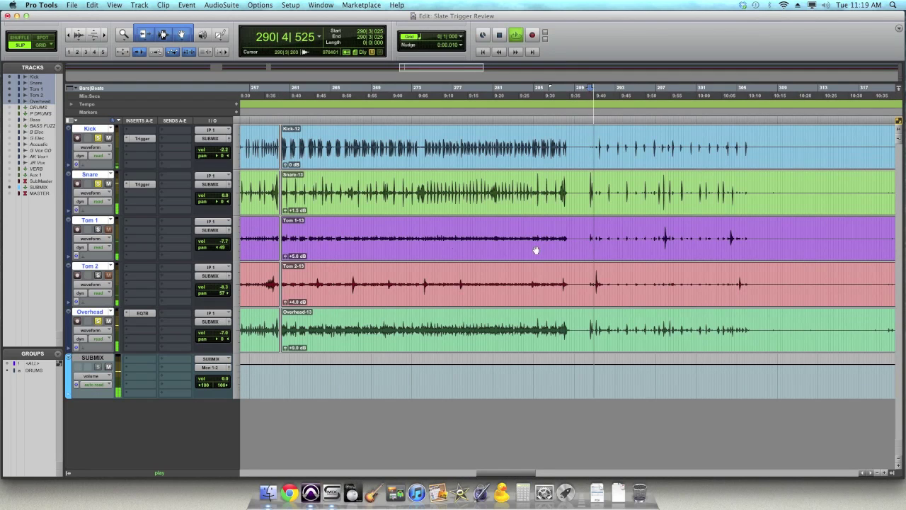
Step: Unmute and solo Tom 1 and Tom 2, and audition the Tom 2 hit near bar 291 with the other drums
key(t)
key(t)
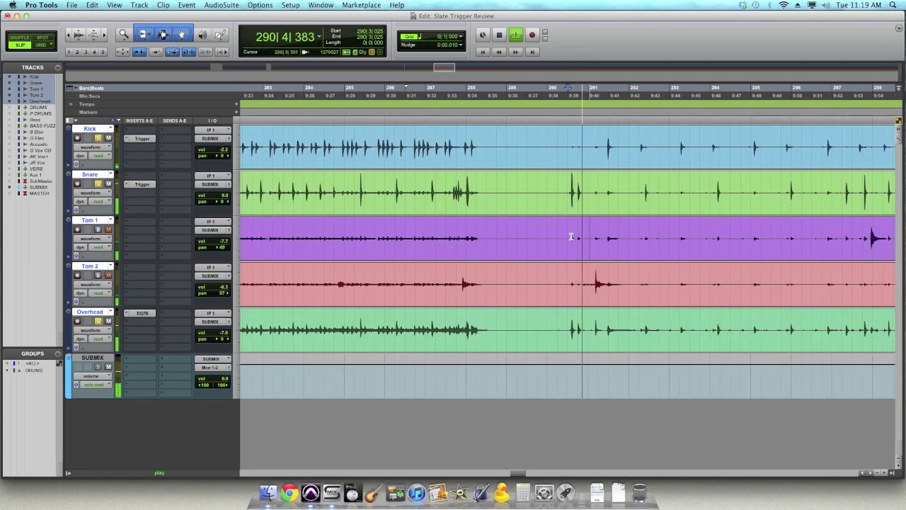
key(space)
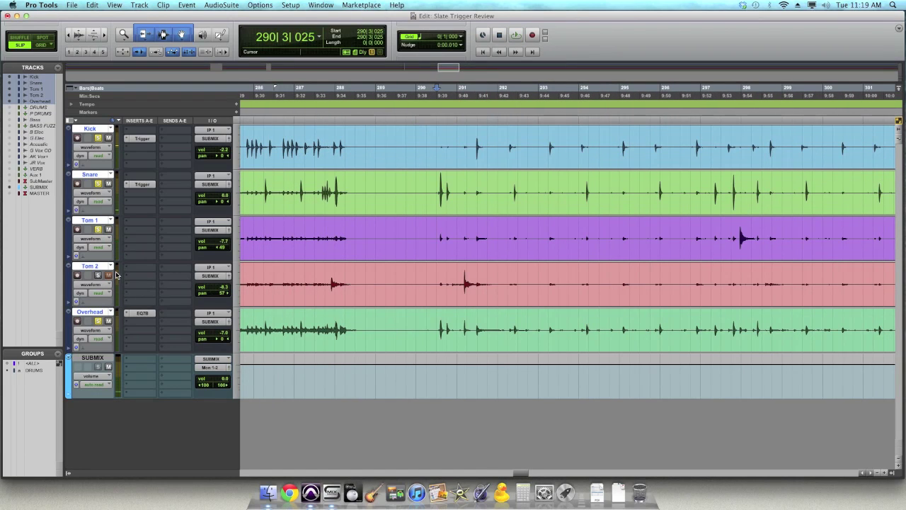
key(space)
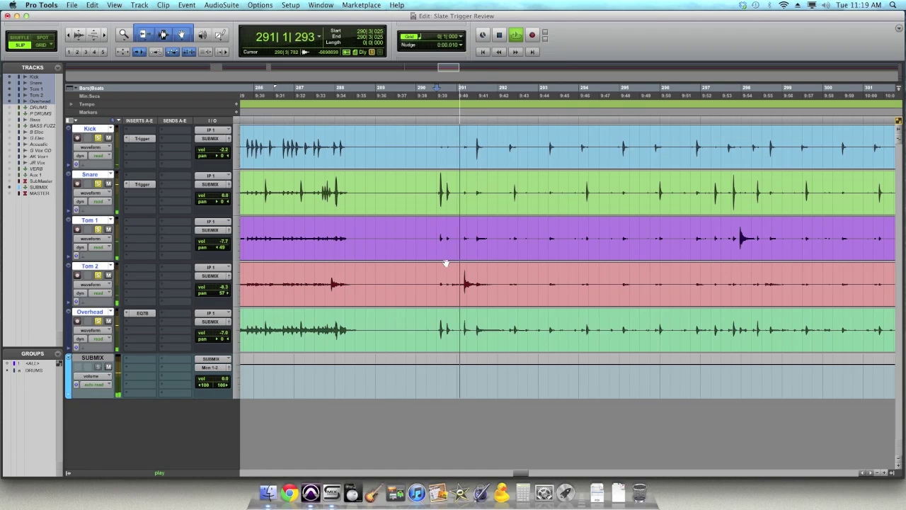
key(space)
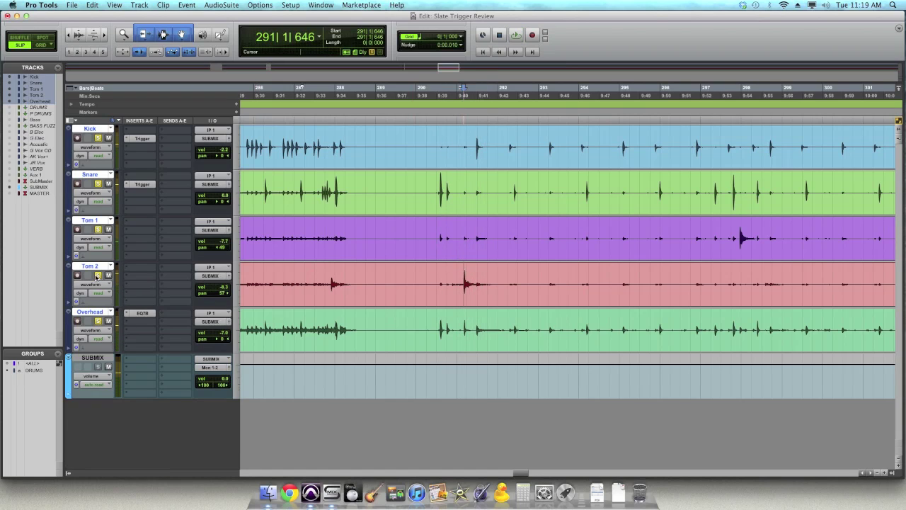
Step: Insert Trigger on Tom 2 and load QikTom 4 Z1.tci from the QikTom4 folder under Toms
click(131, 274)
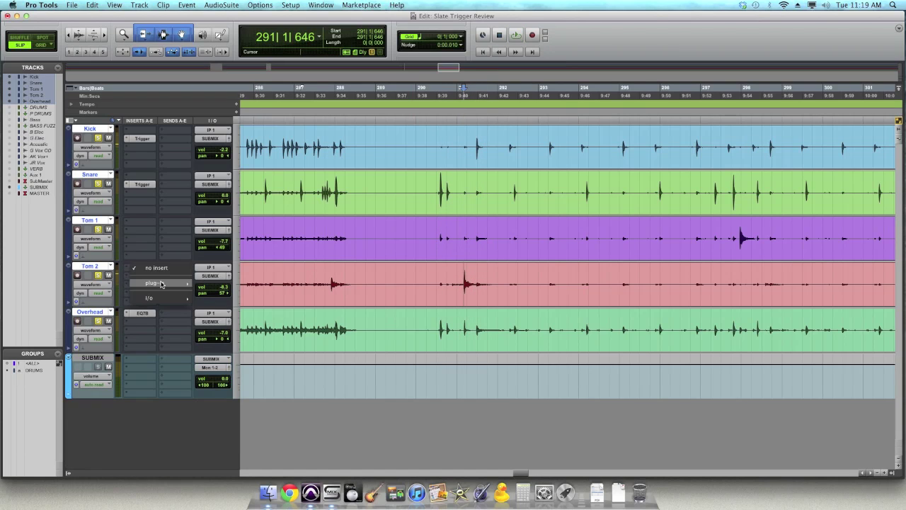
mouse_move(160, 282)
mouse_move(237, 355)
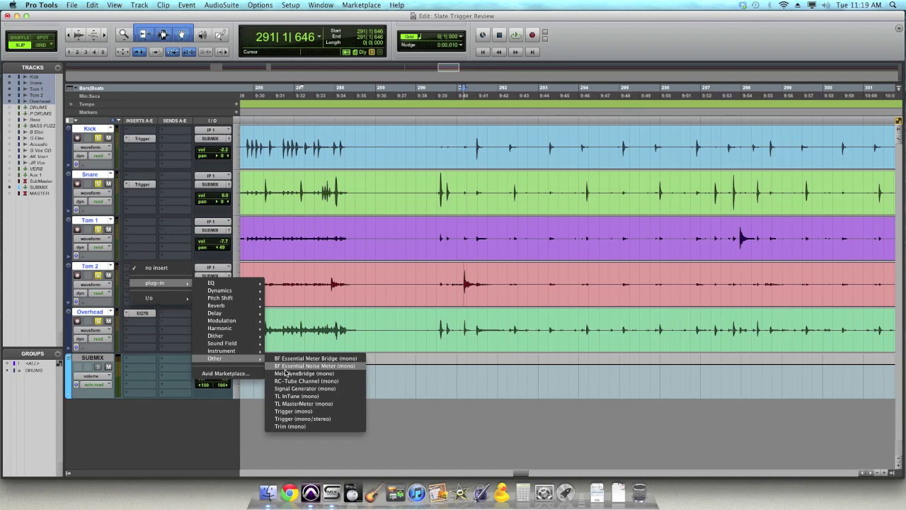
click(300, 404)
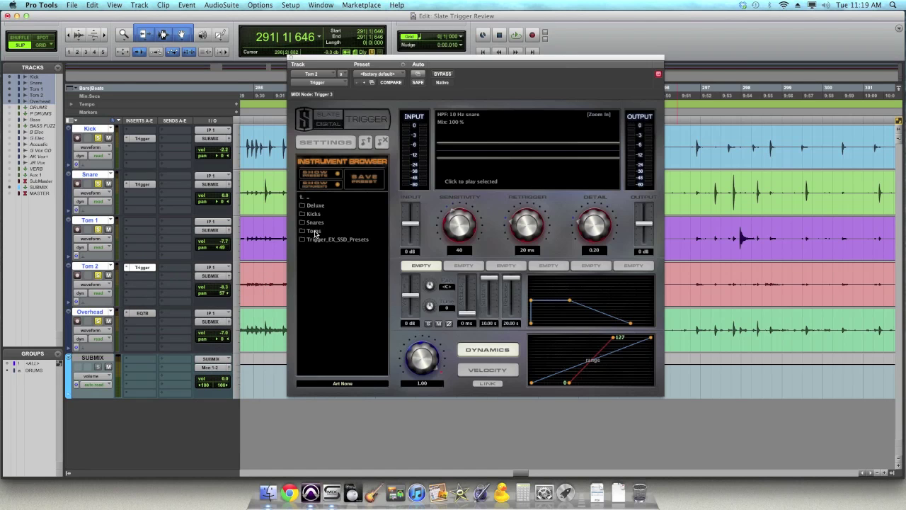
double_click(315, 233)
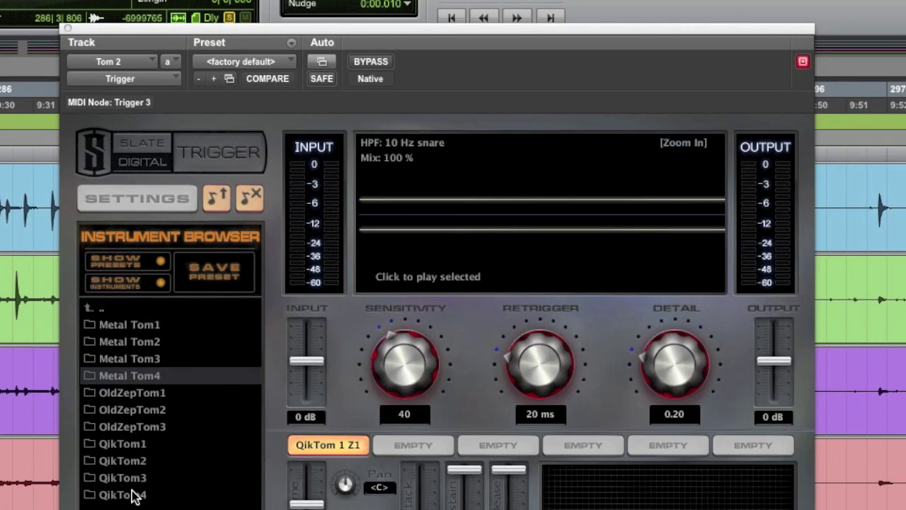
double_click(323, 290)
click(142, 362)
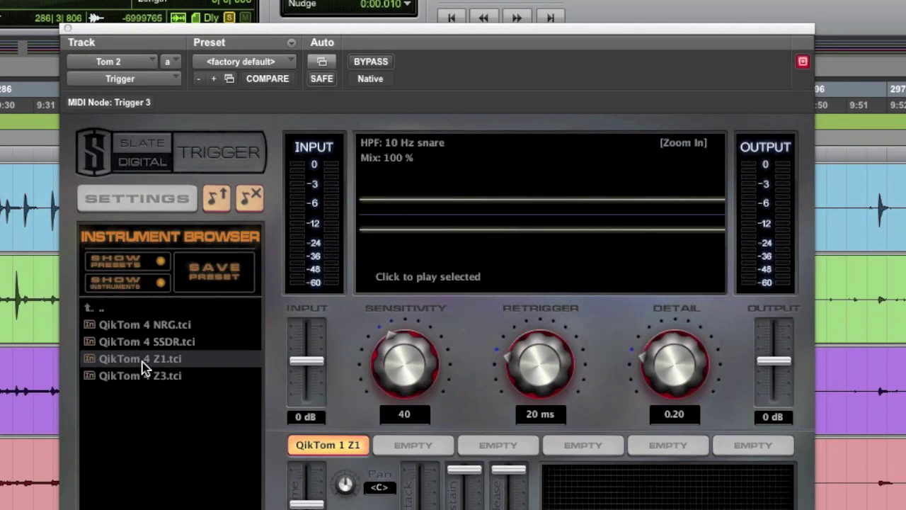
Step: Set Detail in Tom 2's Trigger to 0.39 while playing the tom hit, close the plug-in window and stop playback
drag(664, 344, 664, 327)
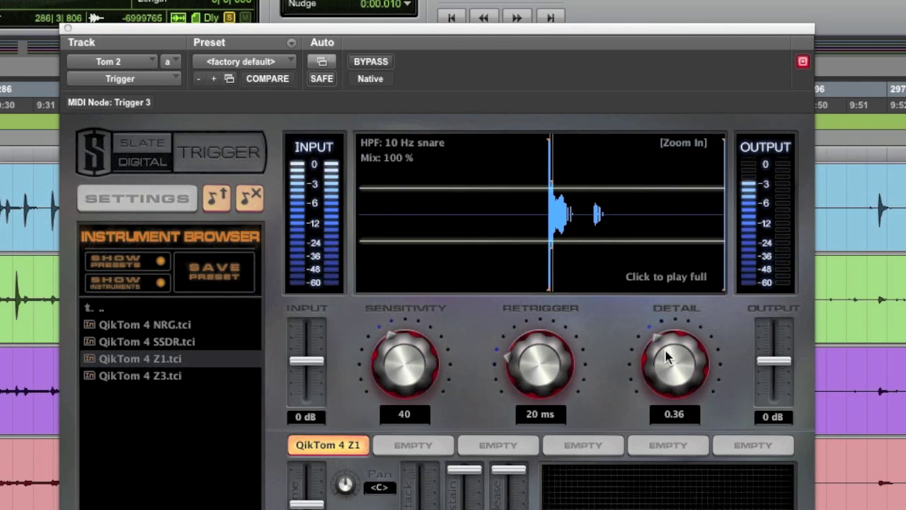
mouse_move(666, 354)
mouse_down()
mouse_move(671, 382)
mouse_move(673, 345)
mouse_up()
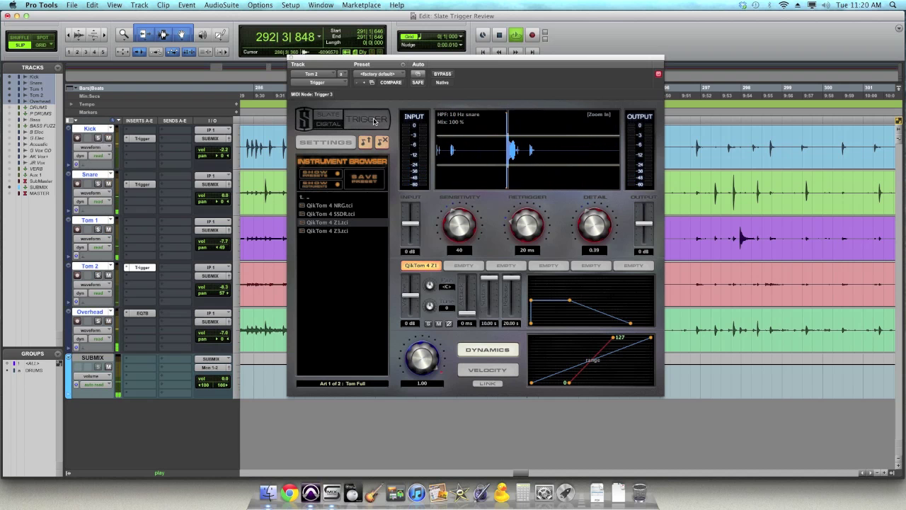
click(290, 58)
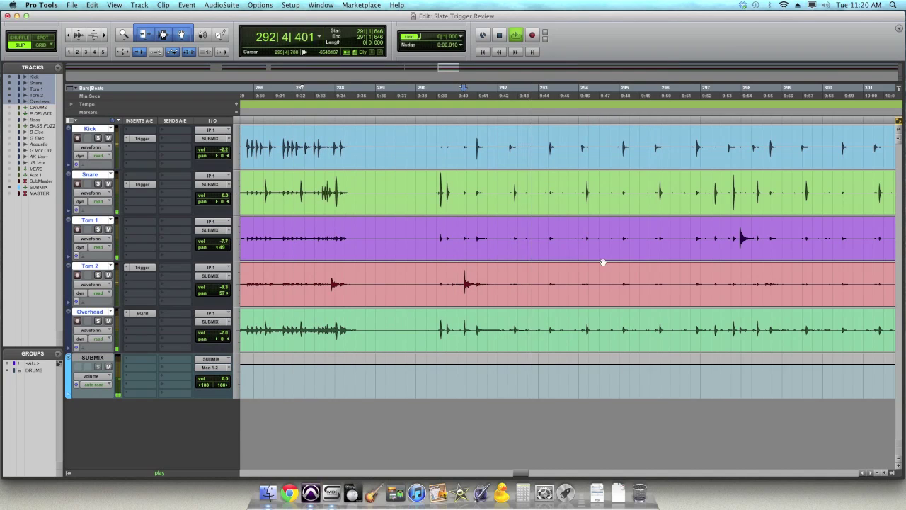
key(space)
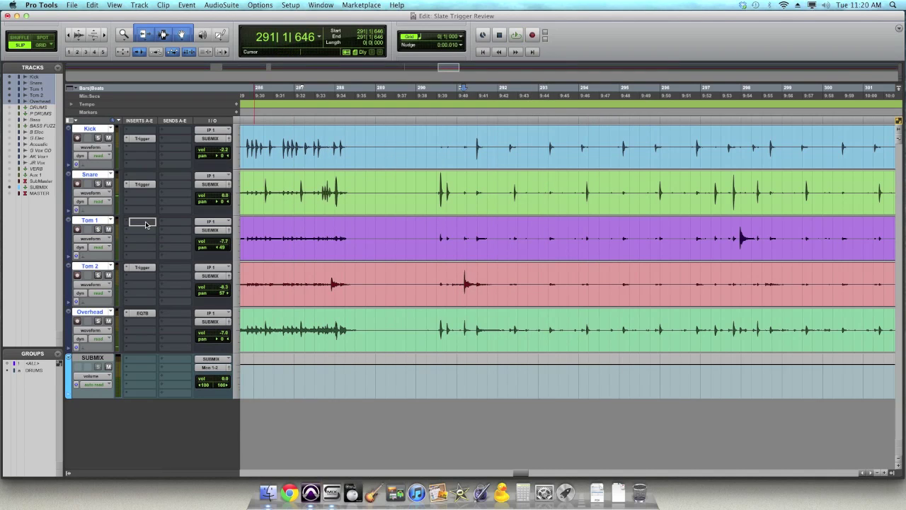
Step: Copy Tom 2's Trigger insert to Tom 1, load QikTom 1 Z1.tci from the QikTom1 folder and audition it from 297|3|474
click(142, 221)
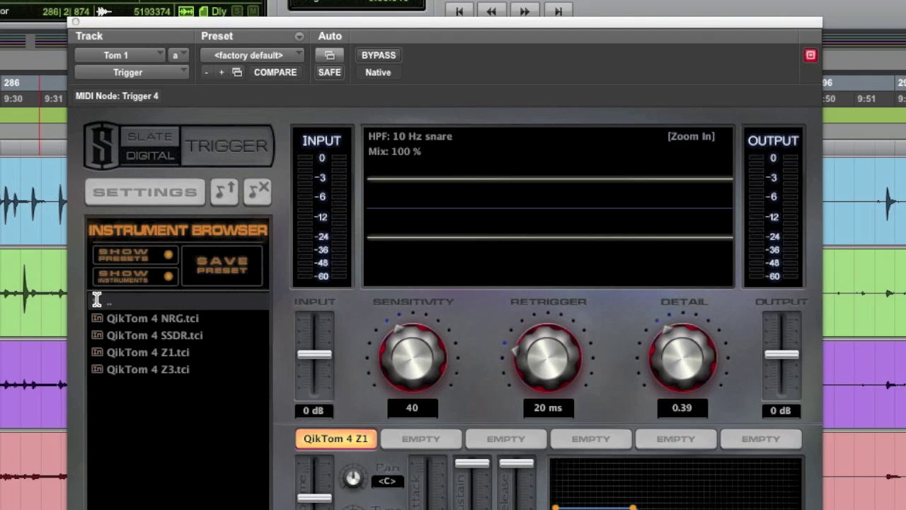
double_click(302, 196)
double_click(139, 438)
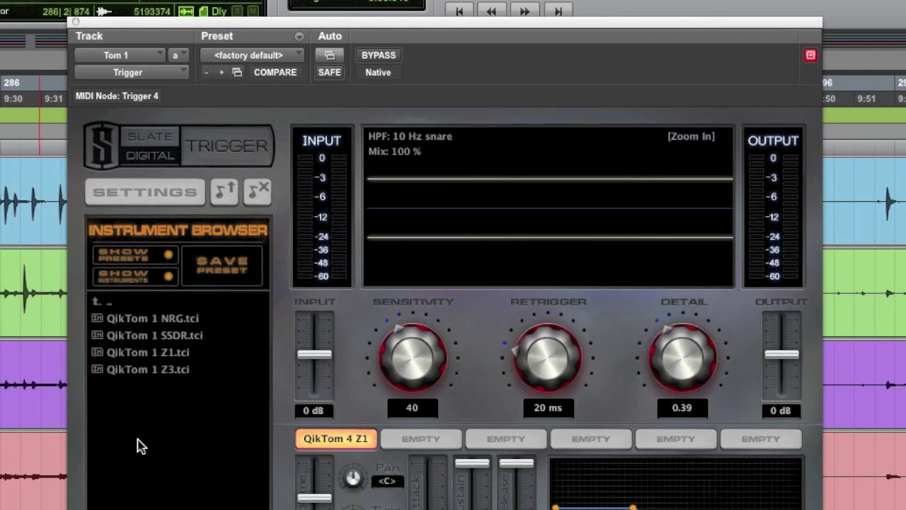
double_click(149, 353)
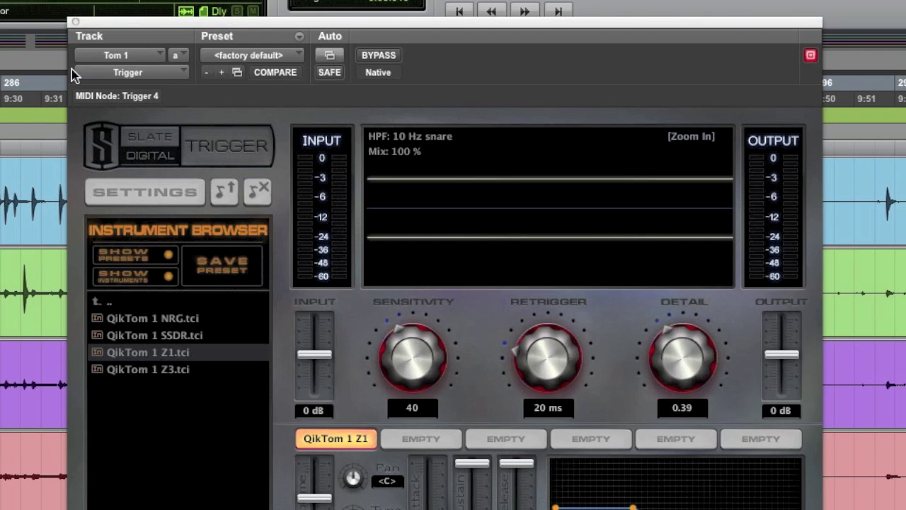
drag(557, 21, 332, 64)
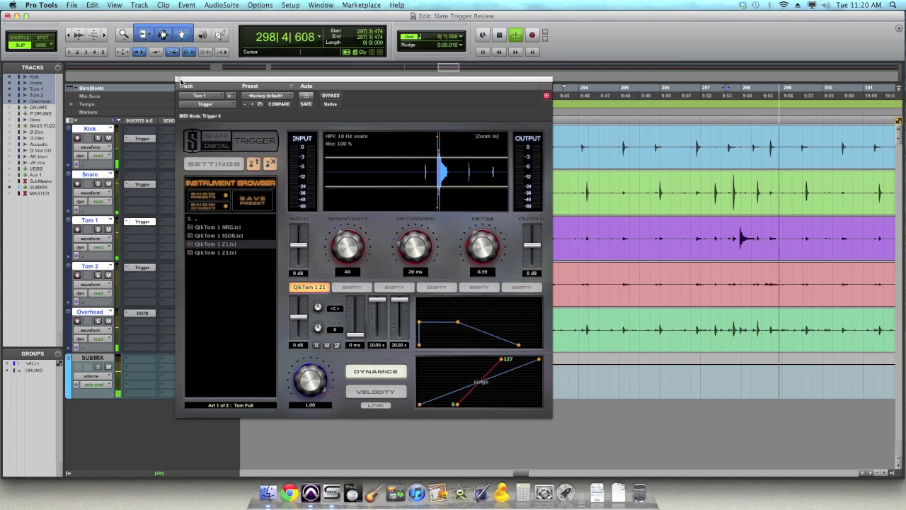
click(180, 80)
Step: Audition the triggered toms with the full kit from 304|1|435 and from the tom passage at 229|2|187
key(super+bracketleft)
key(super+bracketleft)
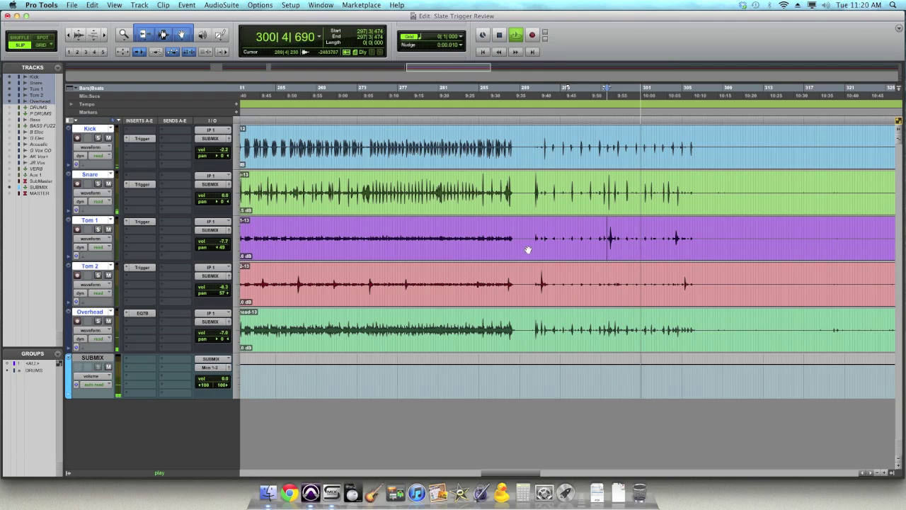
click(673, 231)
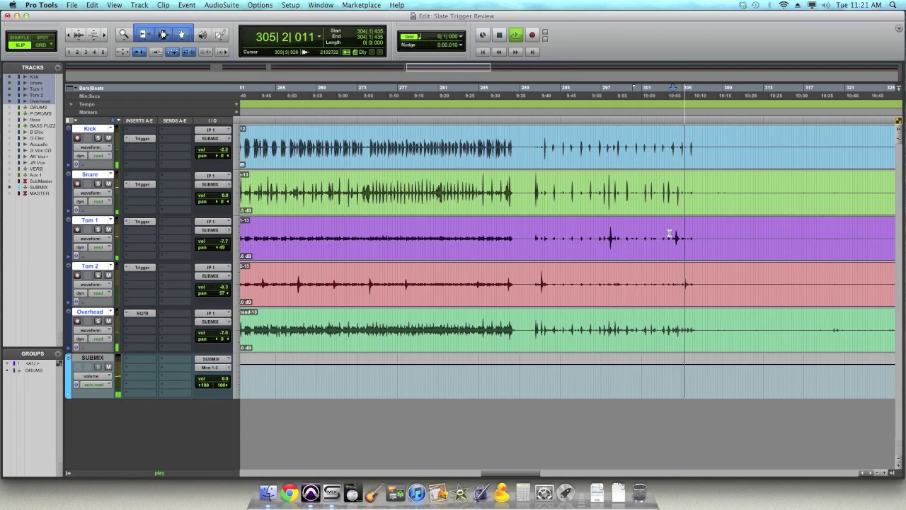
key(space)
scroll(607, 267, left, 10)
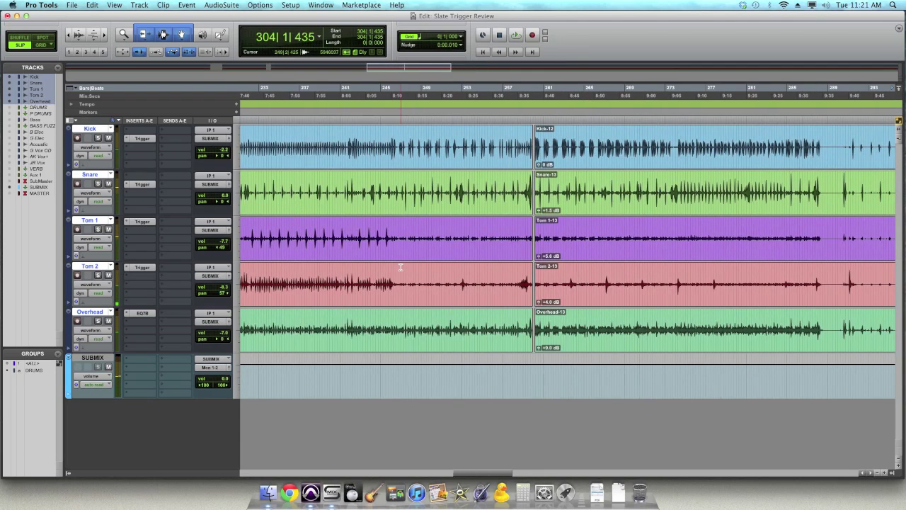
scroll(395, 267, left, 5)
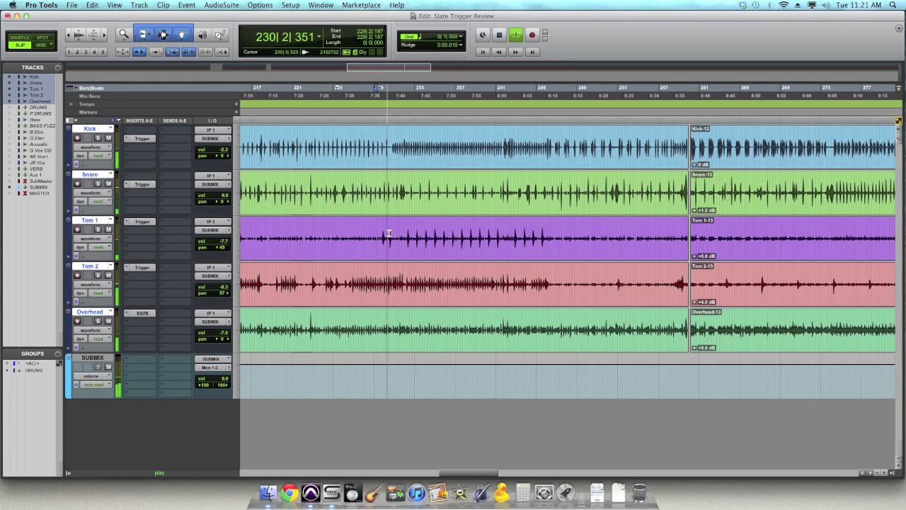
Step: Replace Tom 1's Trigger sample with QikTom 2 Z1.tci from the QikTom2 folder during playback
key(super+equal)
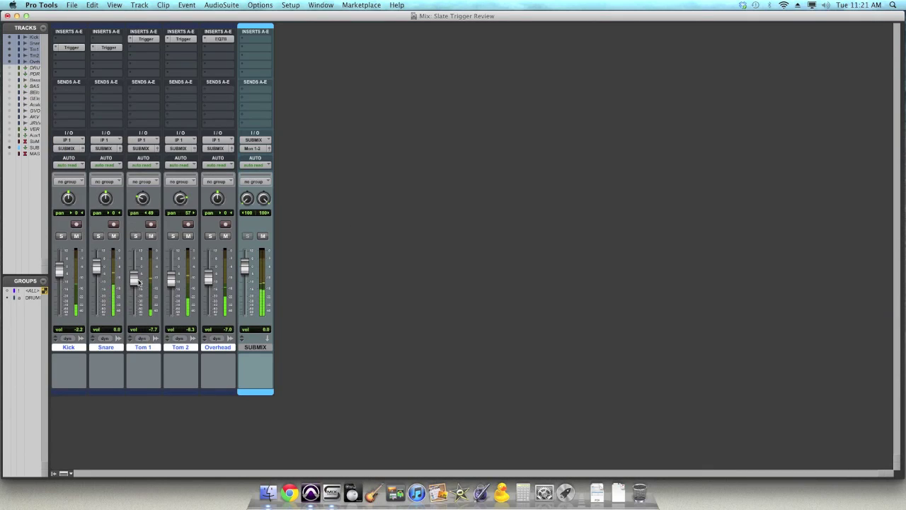
click(147, 40)
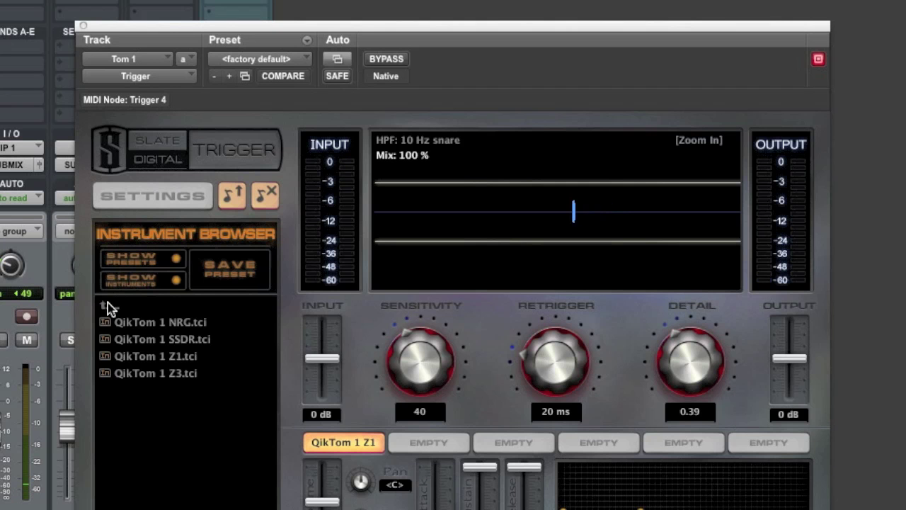
click(107, 303)
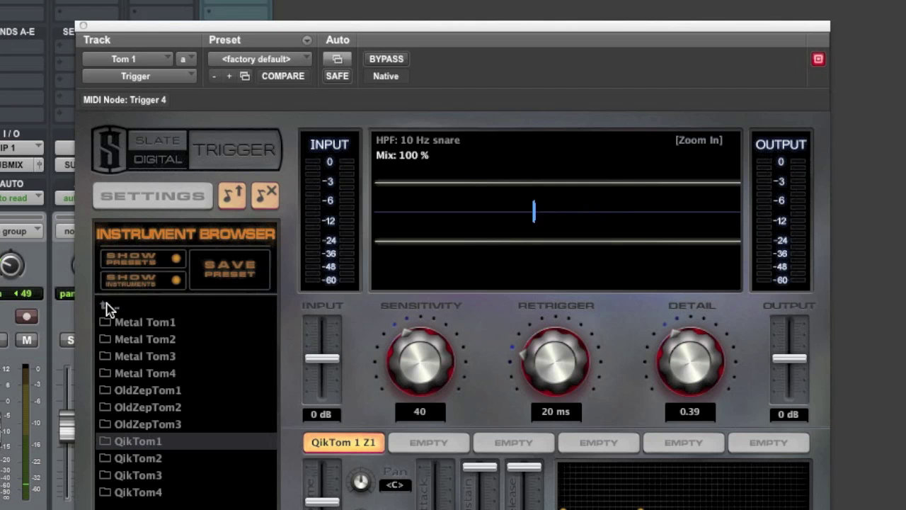
click(144, 457)
double_click(144, 456)
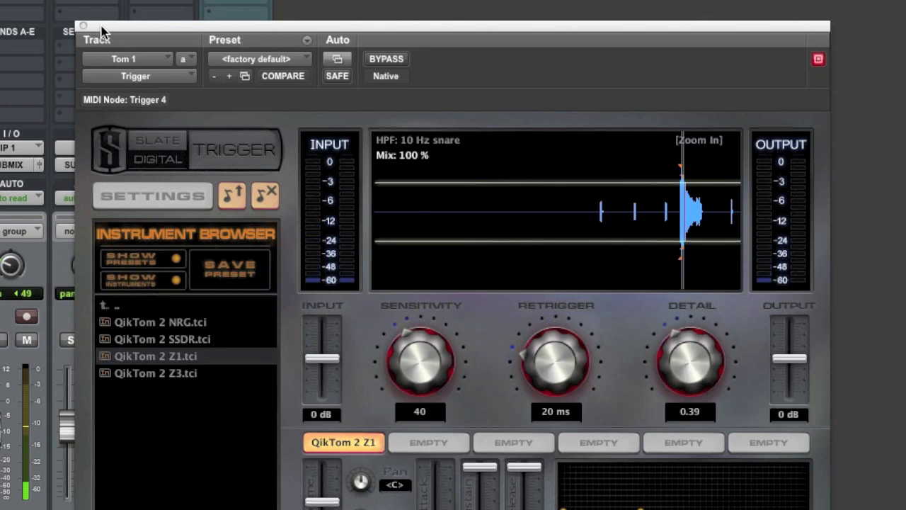
Step: Set Tom 1's Trigger to 0.35 Detail and 80 % Mix, and lower Tom 2's Trigger Mix to 64 %
drag(712, 364, 712, 370)
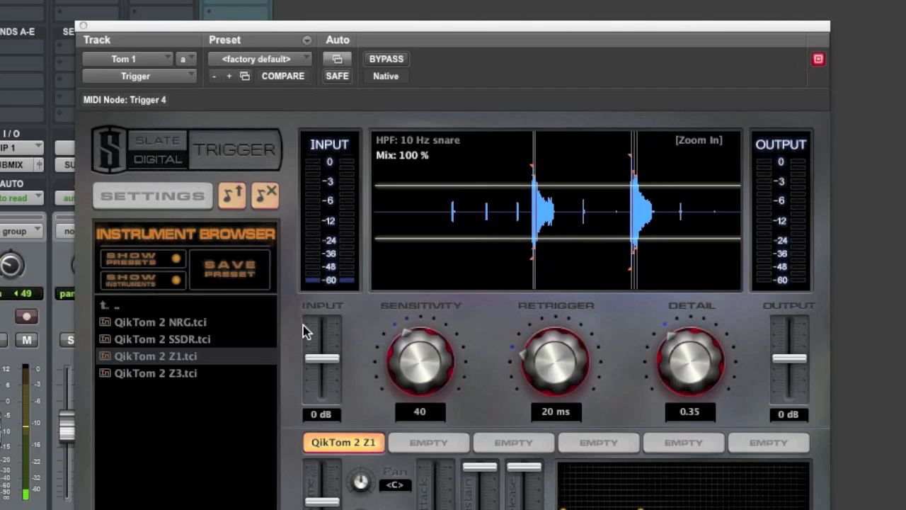
drag(418, 156, 419, 184)
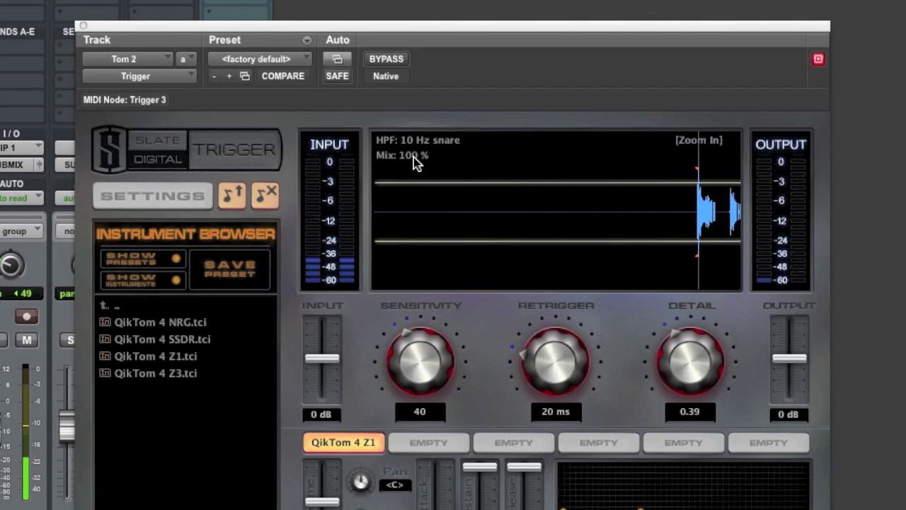
drag(413, 157, 413, 177)
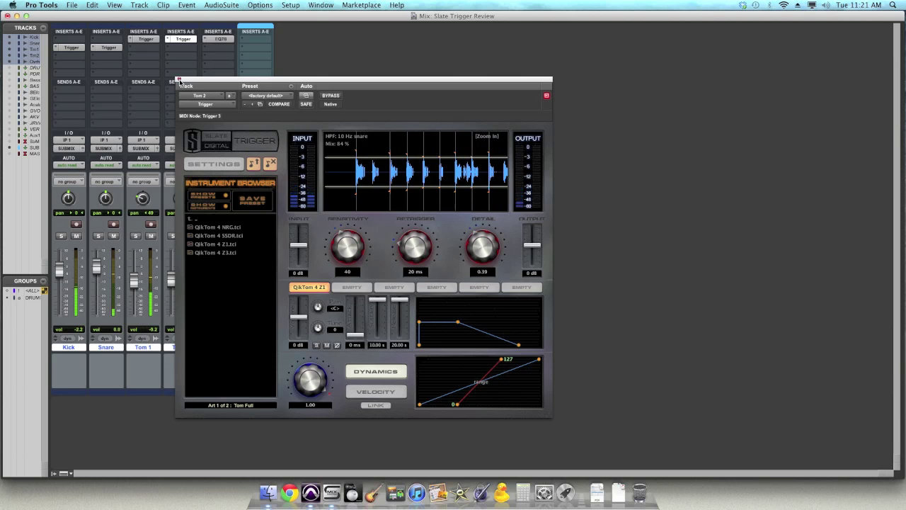
click(84, 26)
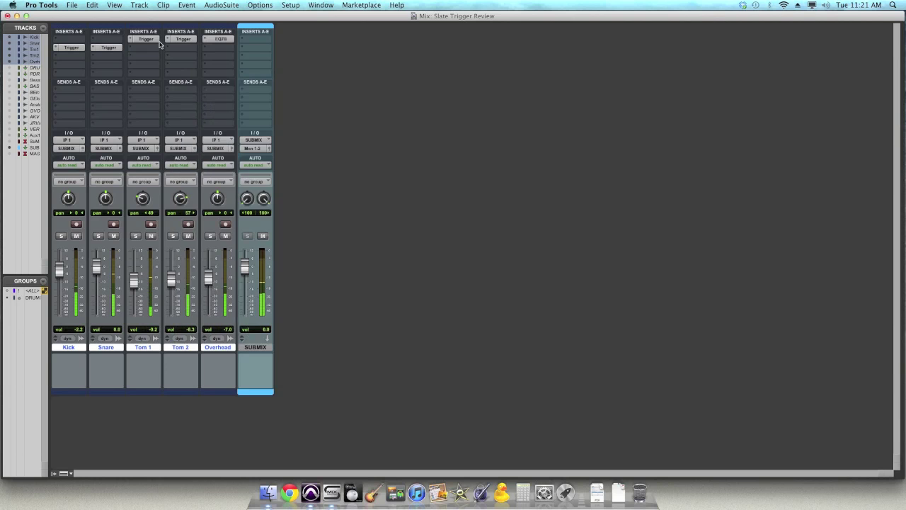
Step: Move the Trigger inserts on Tom 1 and Tom 2 to insert slot B and raise the Overhead volume to -3.7 dB
drag(146, 39, 181, 51)
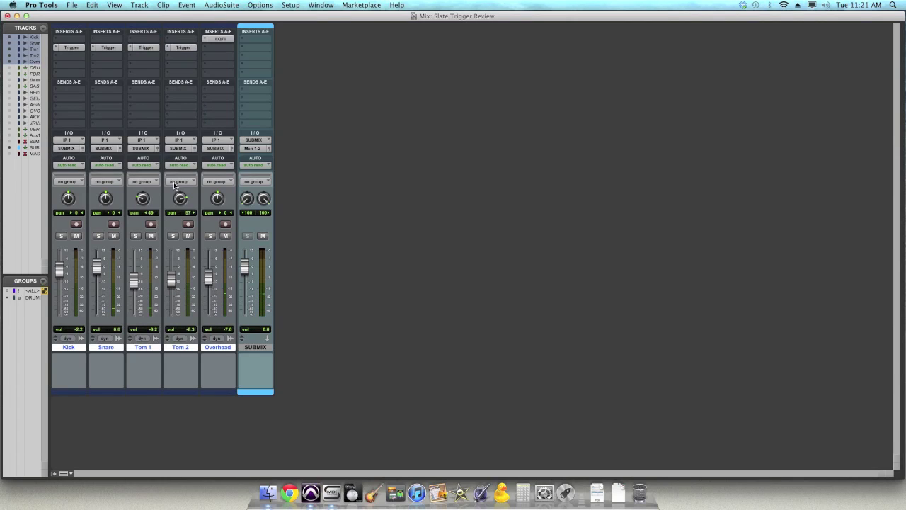
drag(207, 283, 209, 278)
Step: Play the kit from the start of the Snare-13 clip at 260|1|651 and raise Tom 1's volume to -8.6 dB
key(super+equal)
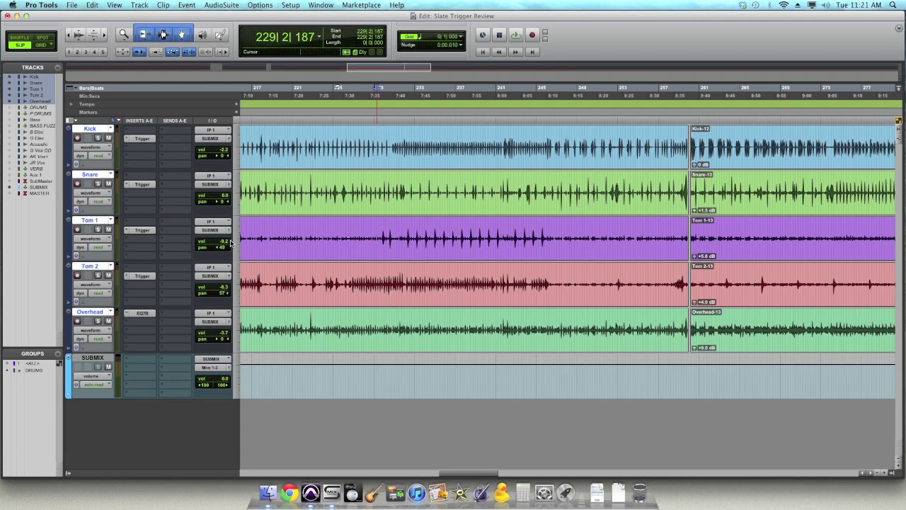
click(760, 206)
key(space)
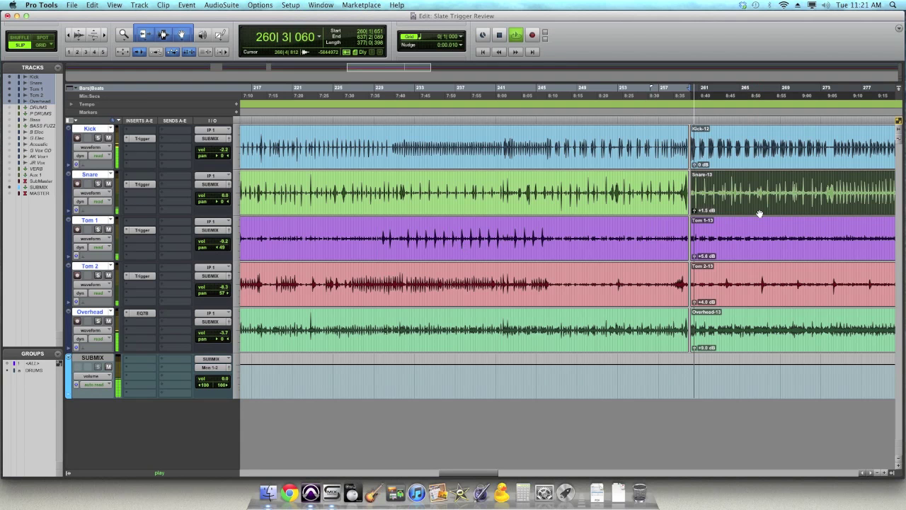
key(super+equal)
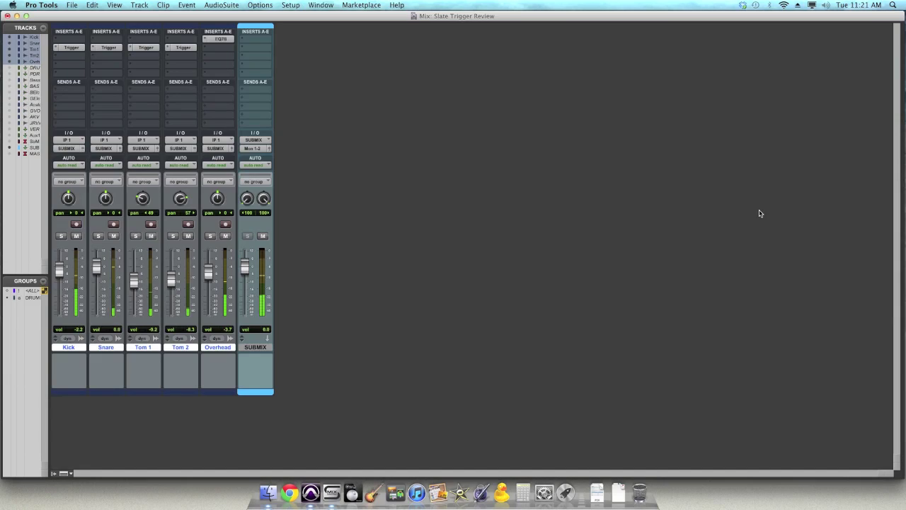
drag(133, 284, 133, 281)
Step: Compare the kit with all four Trigger inserts bypassed and active during playback, setting Tom 1 to -7.4 dB and Tom 2 to -7.0 dB
alt+super+click(180, 47)
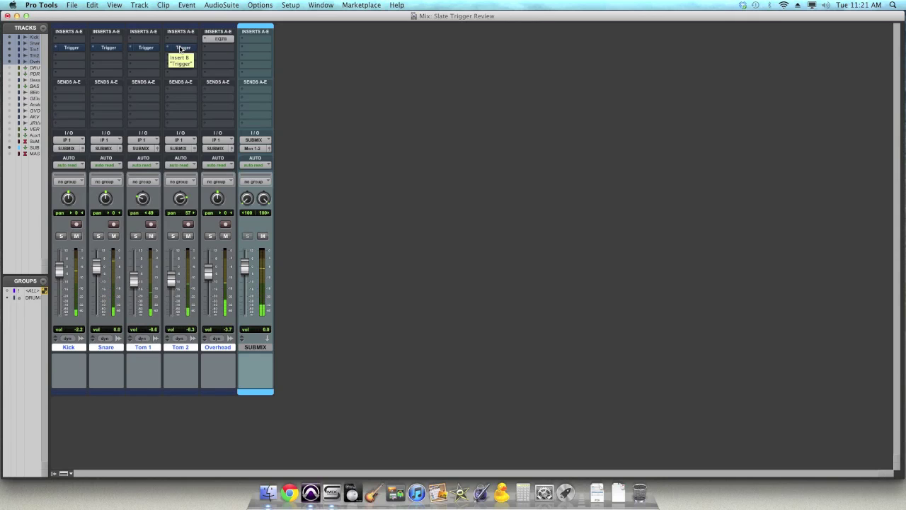
alt+super+click(181, 48)
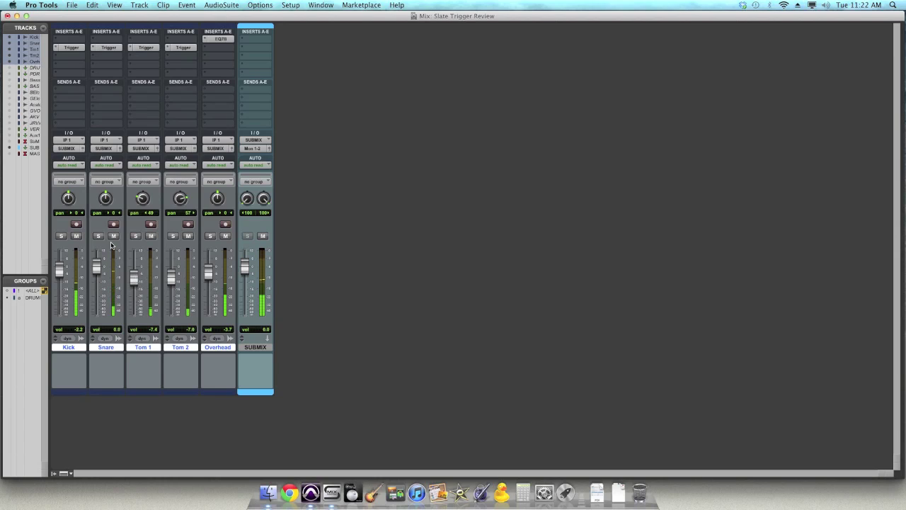
alt+super+click(183, 48)
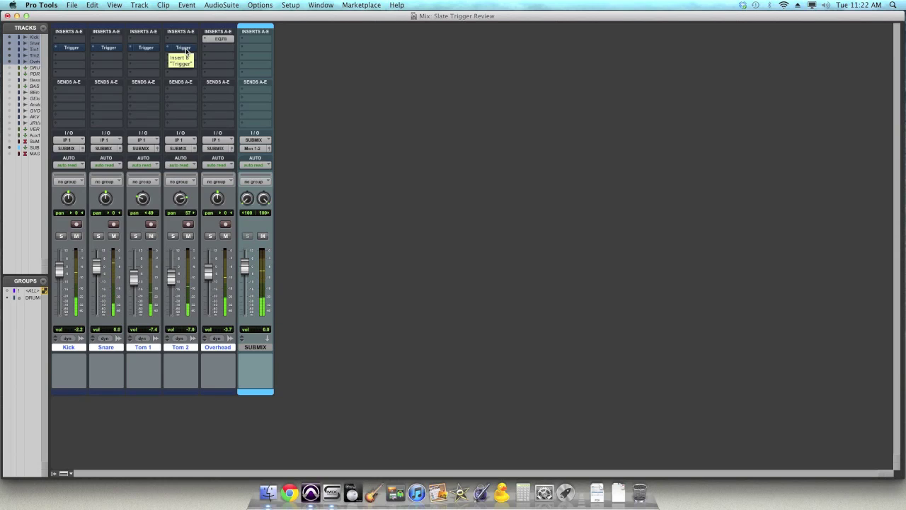
alt+super+click(185, 50)
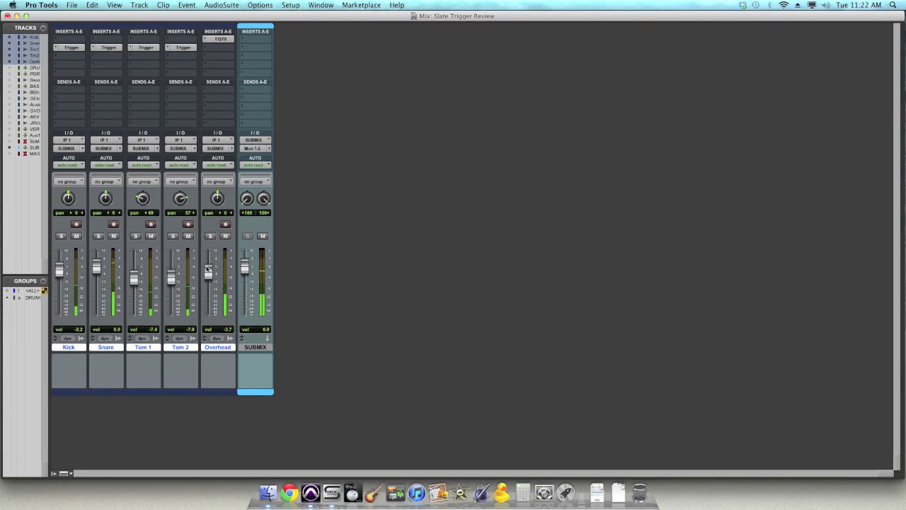
Step: Set the Overhead to -3.4 dB and the Snare to +1.0 dB, and compare the kit again with the Trigger inserts bypassed and active
drag(207, 274, 208, 271)
drag(99, 268, 99, 265)
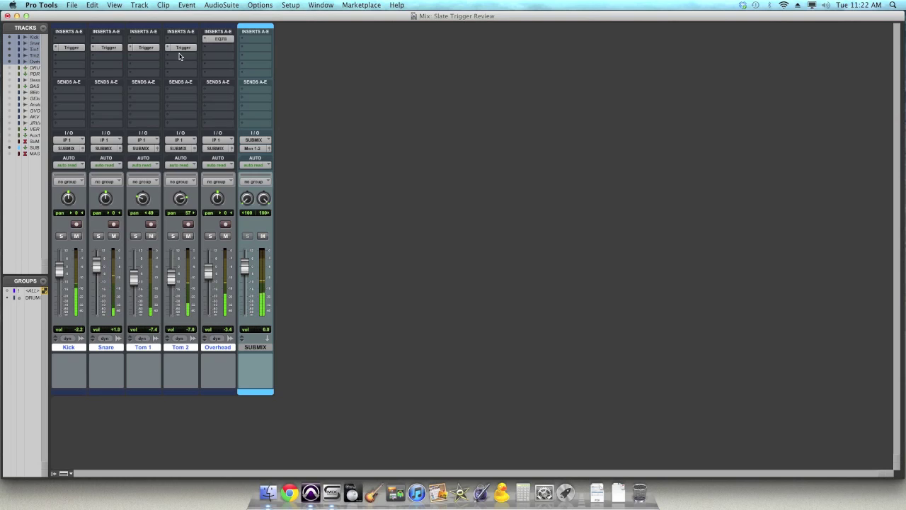
alt+super+click(183, 48)
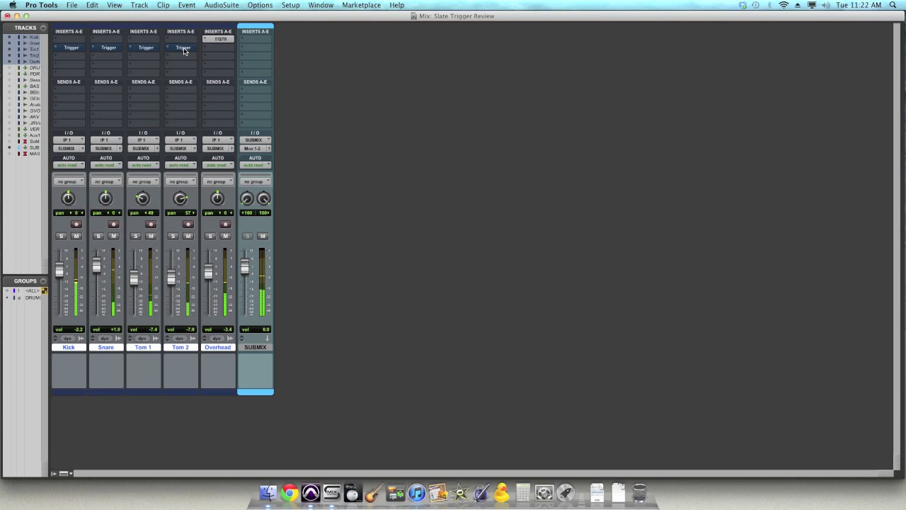
alt+super+click(183, 49)
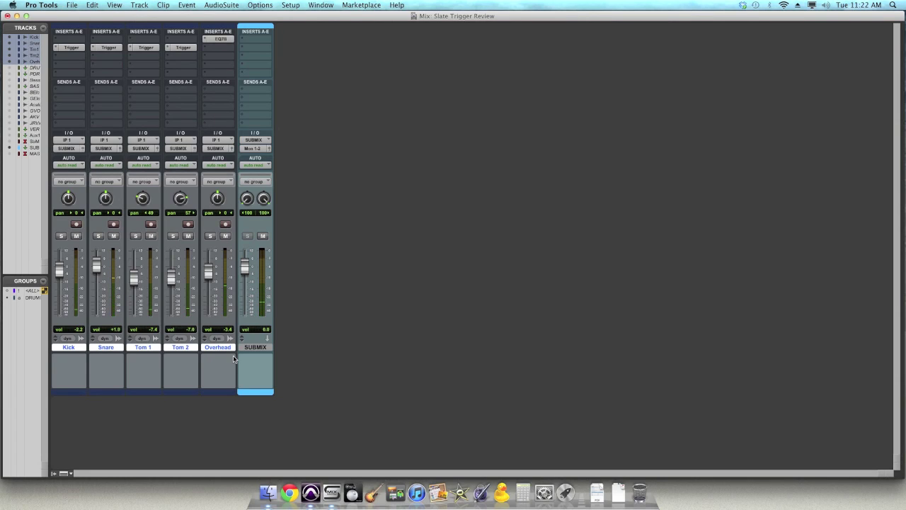
Step: Create one stereo Aux Input track and route its output to SUBMIX
key(shift+super+n)
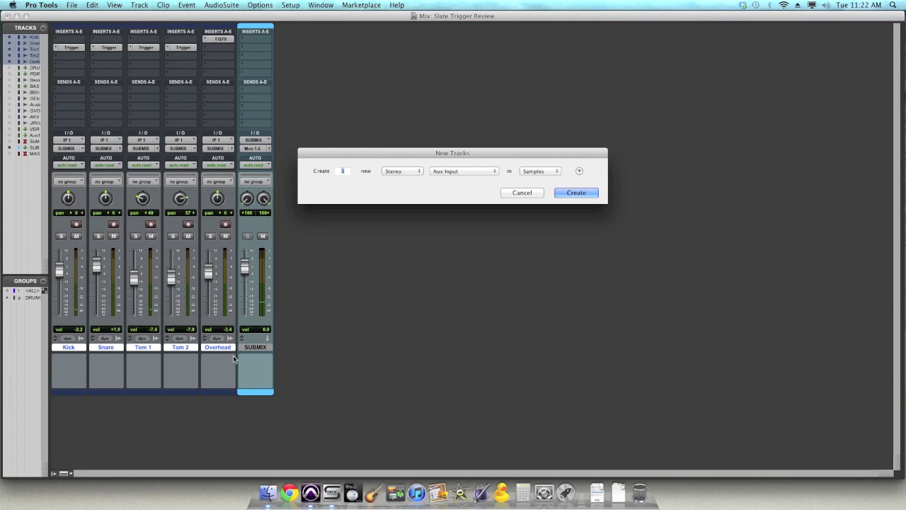
key(Return)
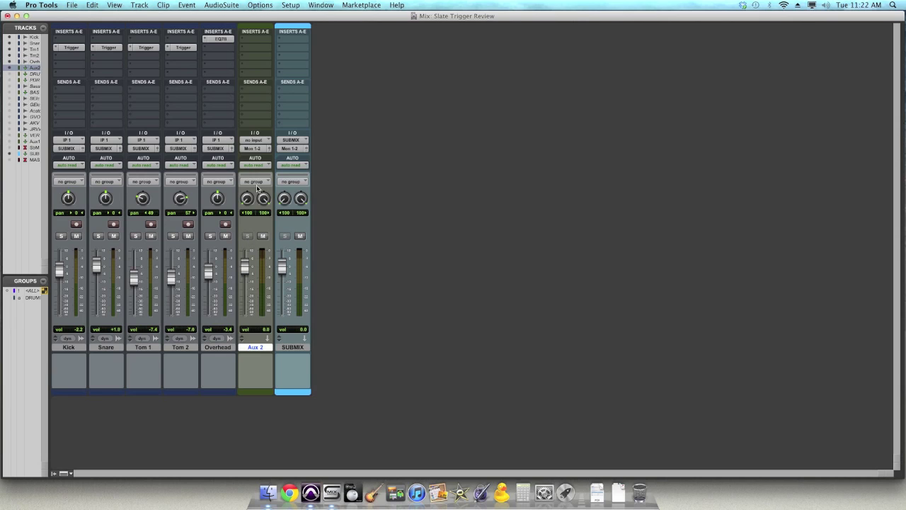
click(256, 149)
click(338, 156)
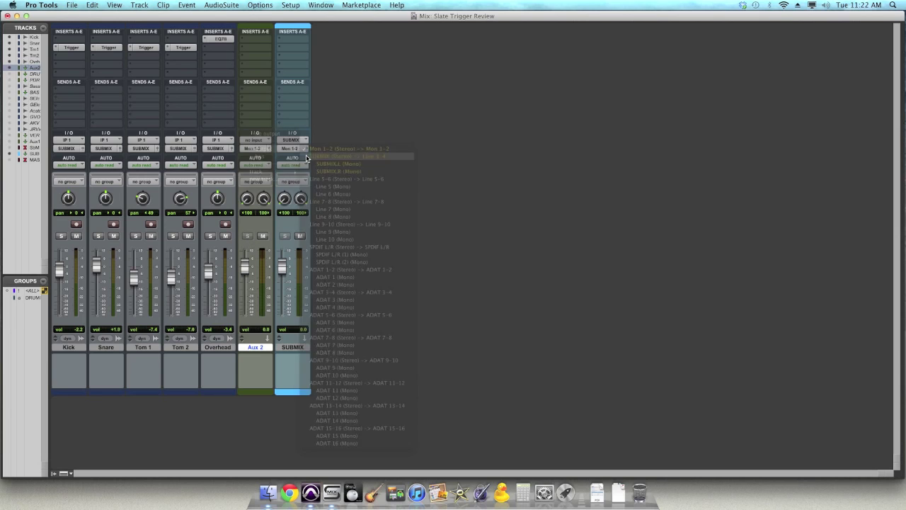
Step: Insert a stereo D-Verb on Aux 2 with the Plate algorithm, Small size, HF Cut 12.90 kHz and LP Filter 14.77 kHz
click(254, 44)
mouse_move(291, 55)
mouse_move(382, 78)
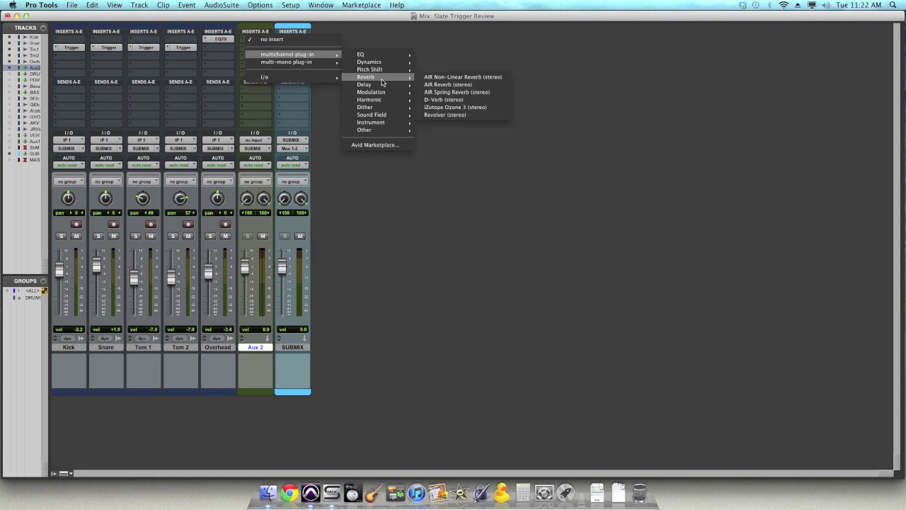
click(453, 100)
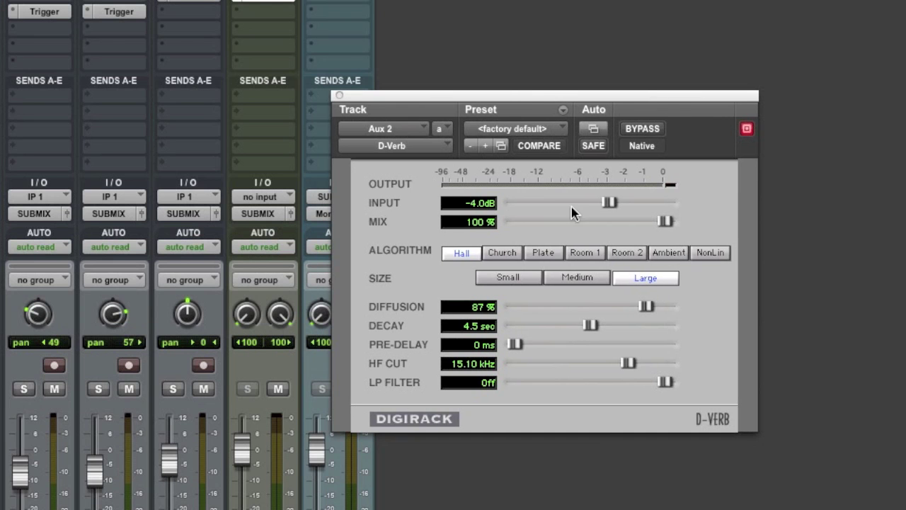
click(281, 158)
click(264, 170)
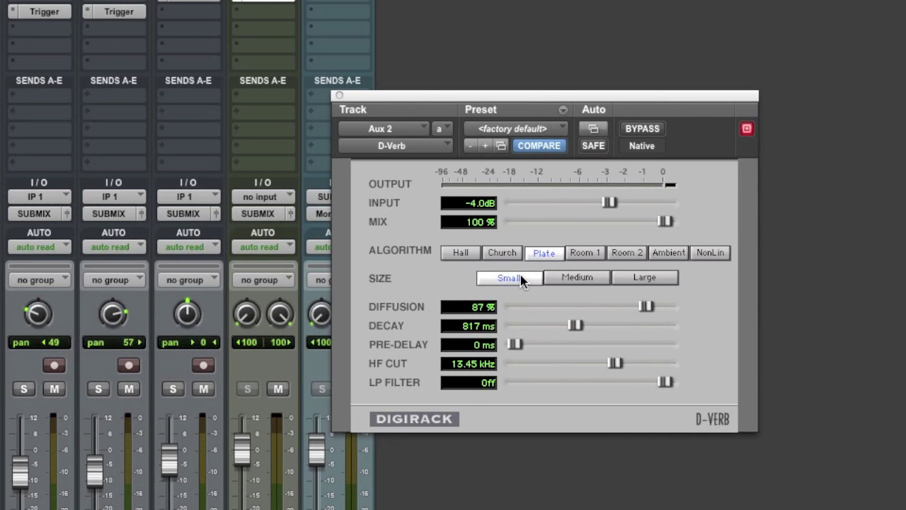
drag(615, 362, 610, 363)
drag(665, 382, 623, 381)
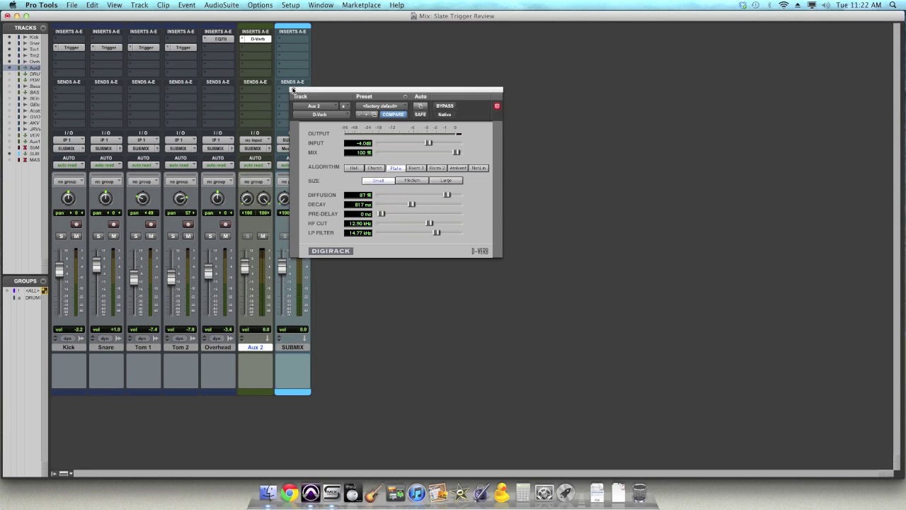
click(293, 90)
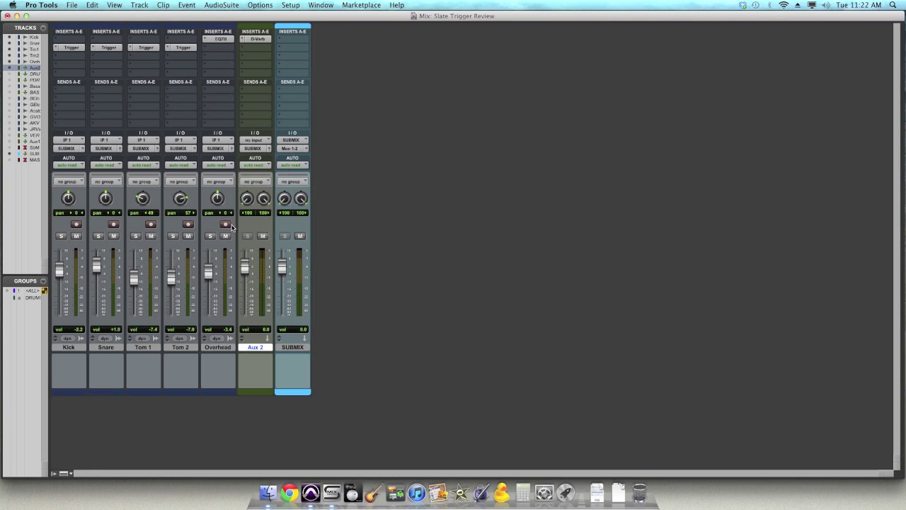
Step: Add a VERB send on the Overhead track, set its level to -7.0 dB and start playback
click(218, 90)
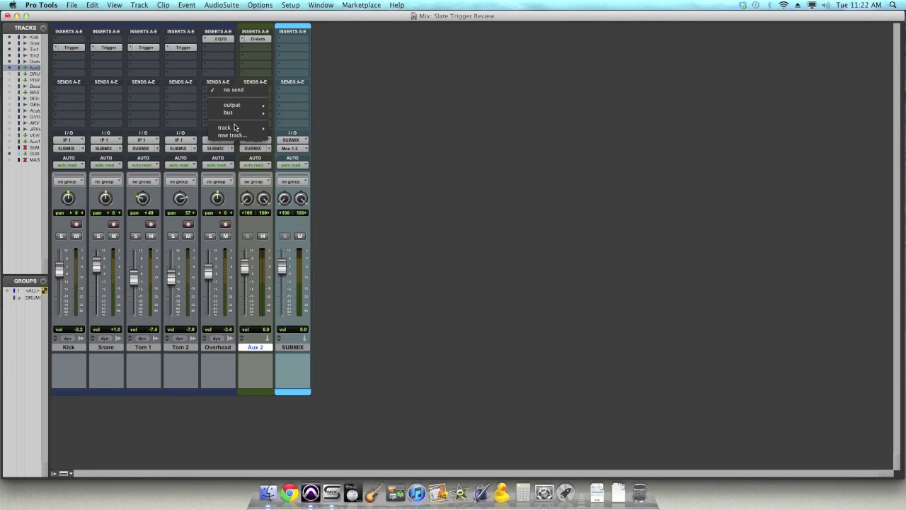
mouse_move(235, 127)
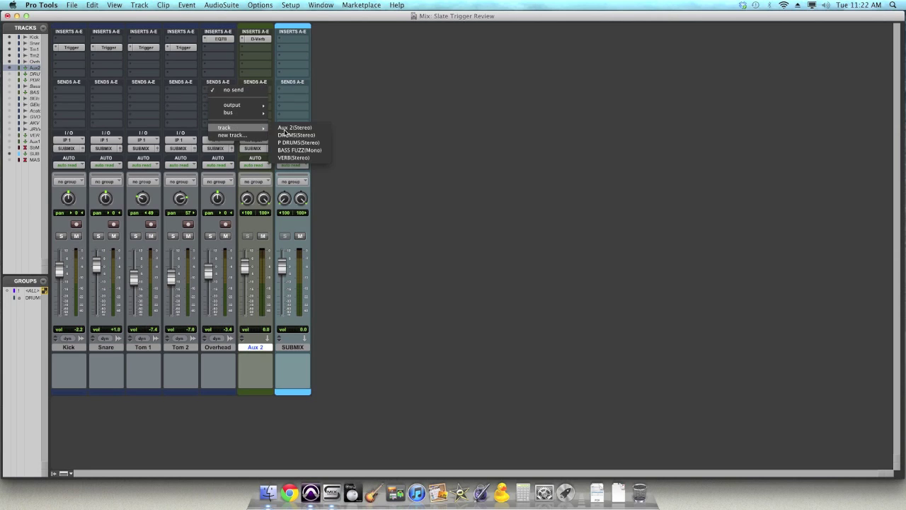
click(310, 158)
drag(684, 222, 542, 184)
drag(550, 342, 547, 310)
key(space)
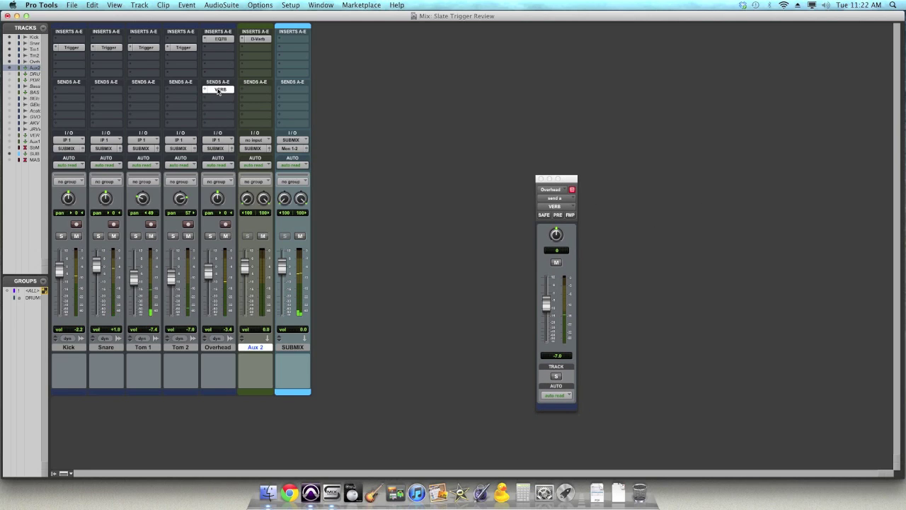
Step: Set Aux 2's input to VERB, copy the VERB send to Snare, Tom 1 and Tom 2, and set the Overhead send to -7.4 dB
drag(158, 90, 118, 91)
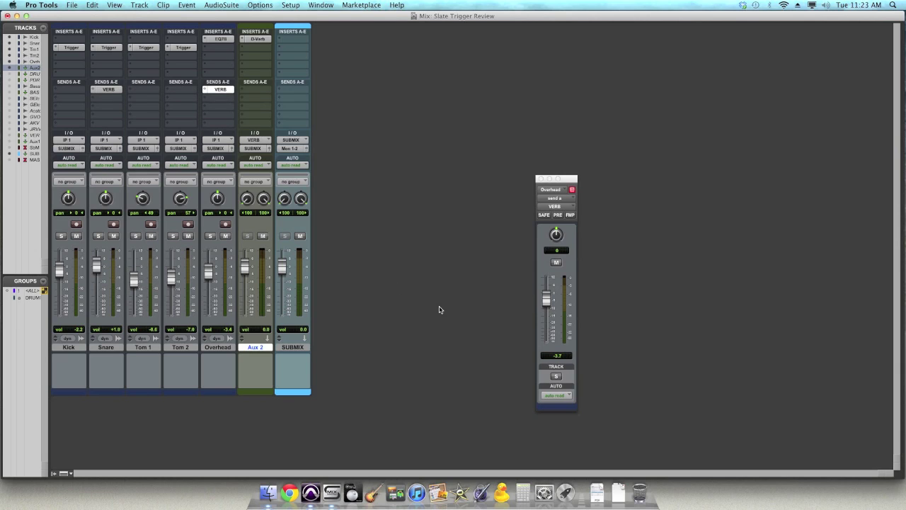
drag(545, 301, 546, 308)
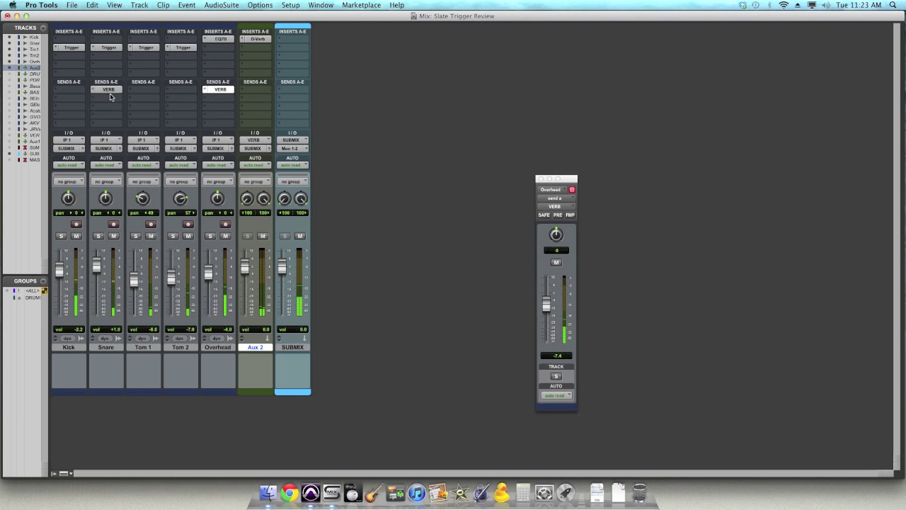
drag(110, 97, 183, 94)
Step: Move the Overhead's EQ7B and Aux 2's D-Verb to insert slot B while the kit plays
key(super+equal)
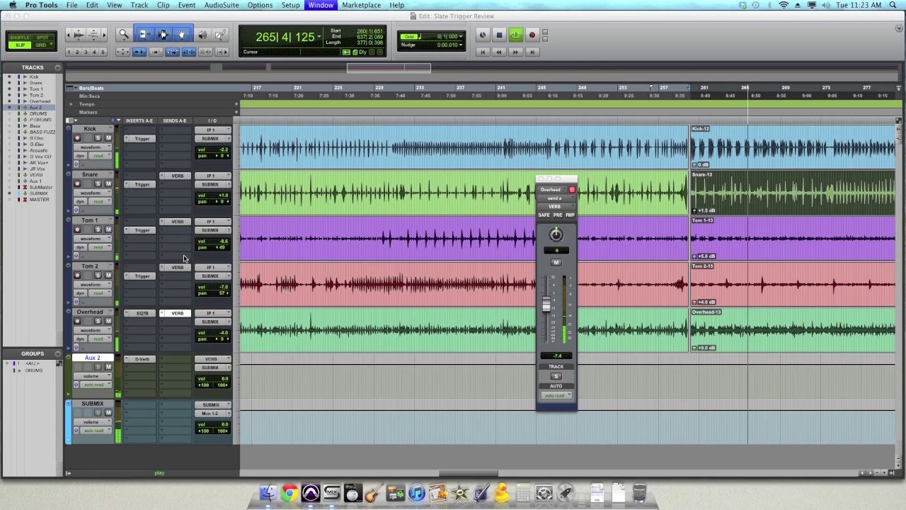
key(super+bracketleft)
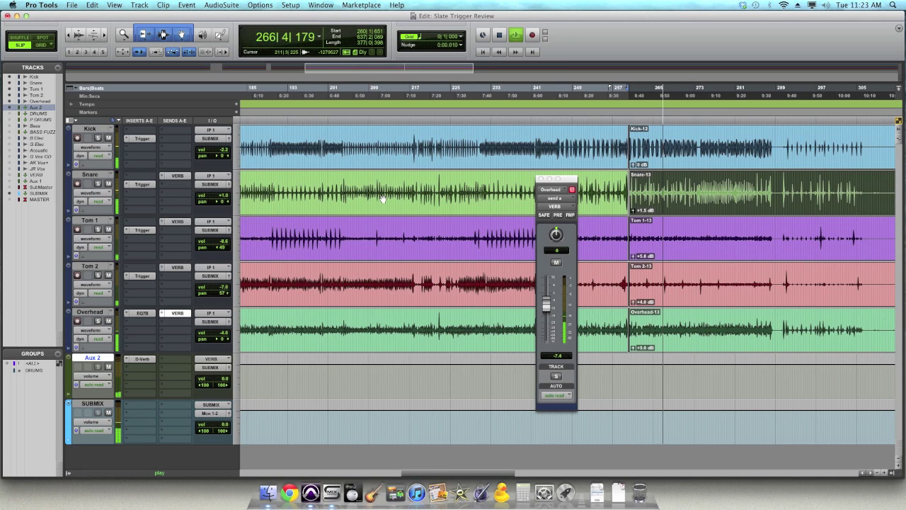
scroll(382, 198, right, 3)
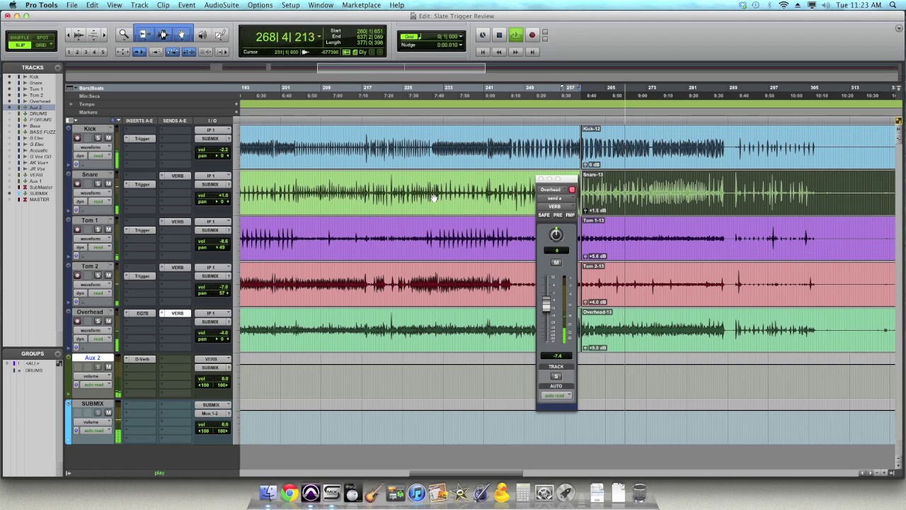
key(super+equal)
drag(254, 41, 224, 49)
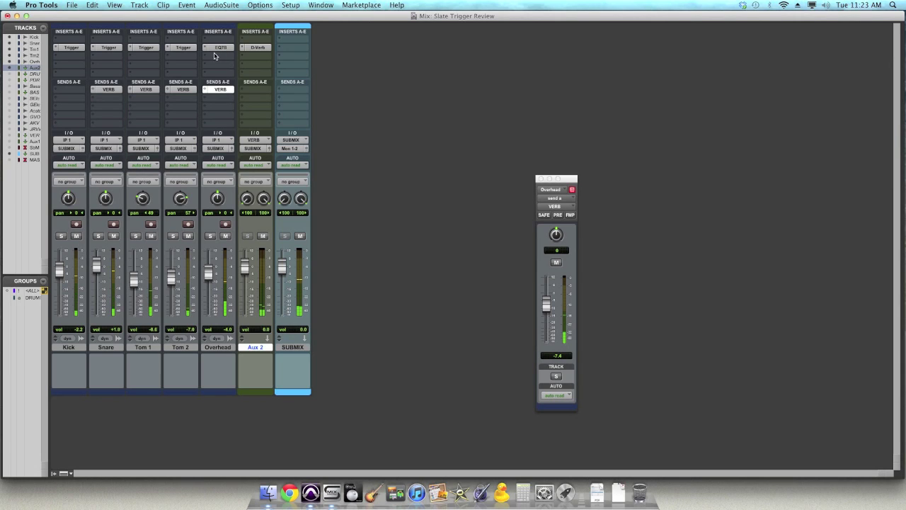
Step: Set Detail in Tom 1's Trigger to 0.44 during playback and close the plug-in window
click(145, 48)
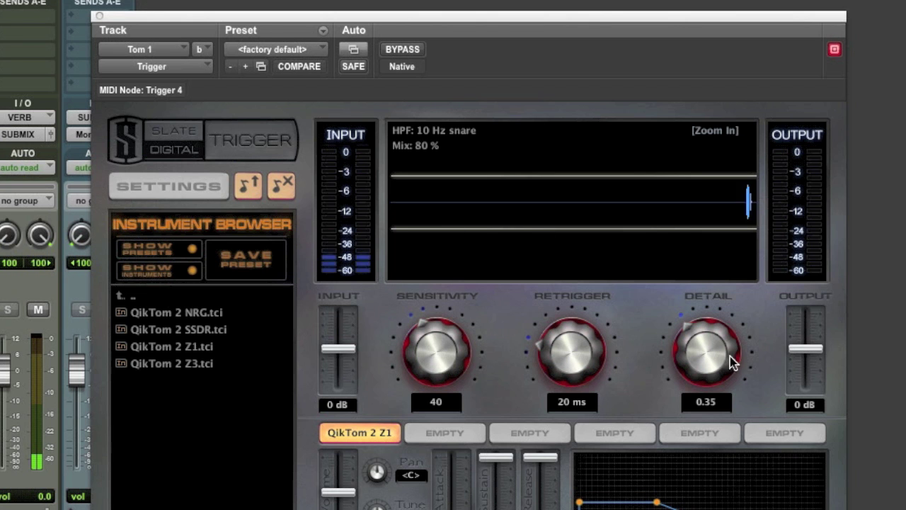
drag(724, 356, 718, 334)
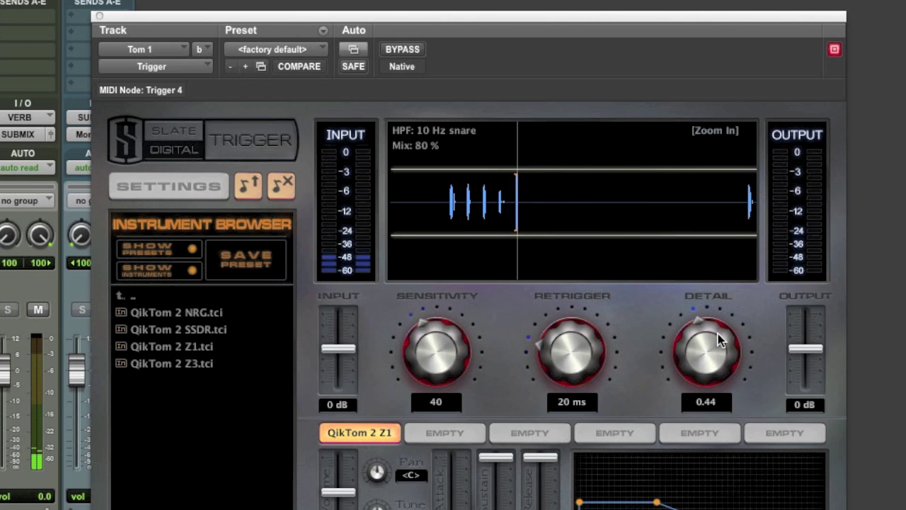
key(super+equal)
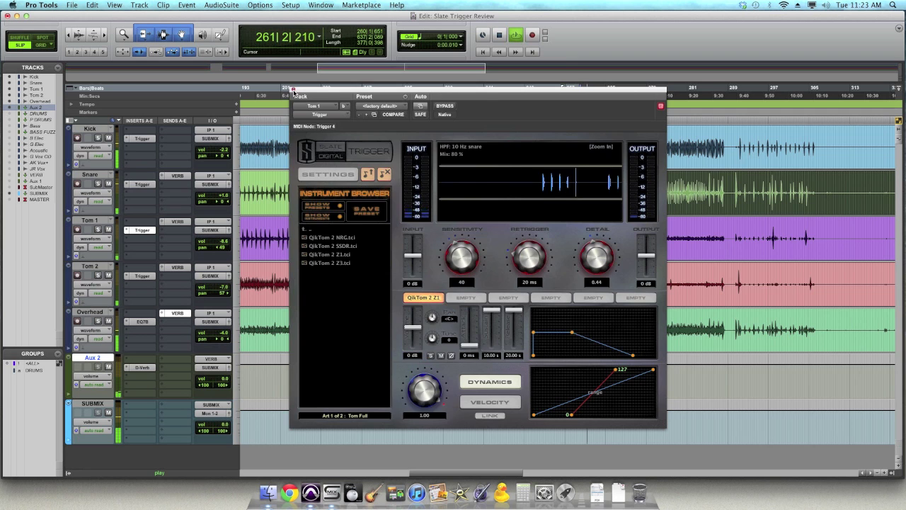
click(294, 90)
Step: Audition the triggered kit with the added reverb and stop playback
key(super+equal)
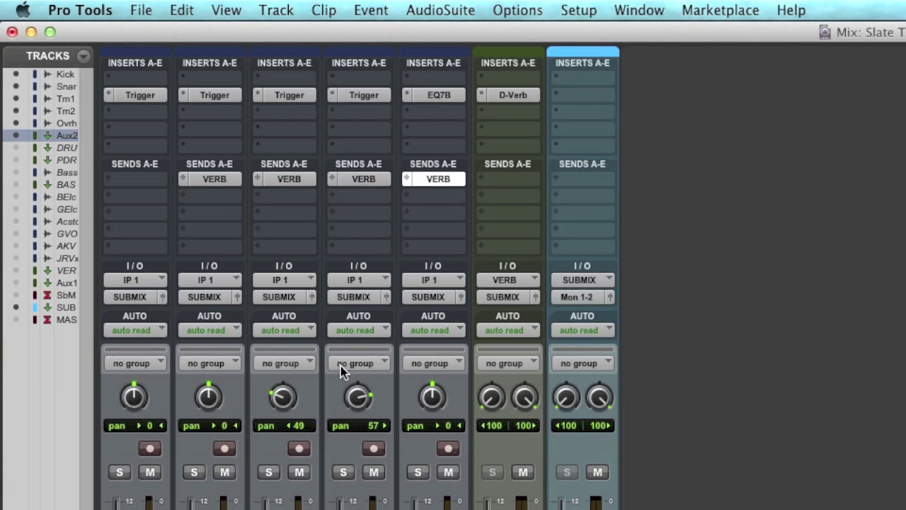
key(super+equal)
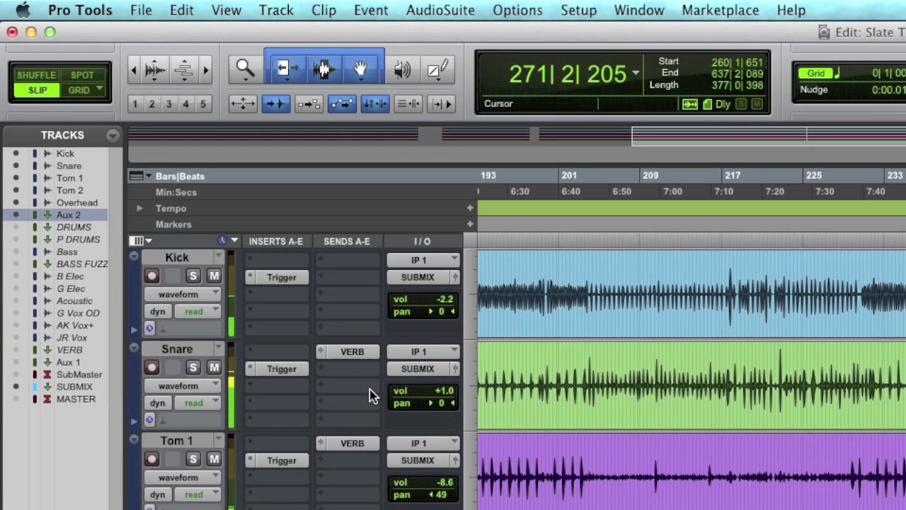
key(space)
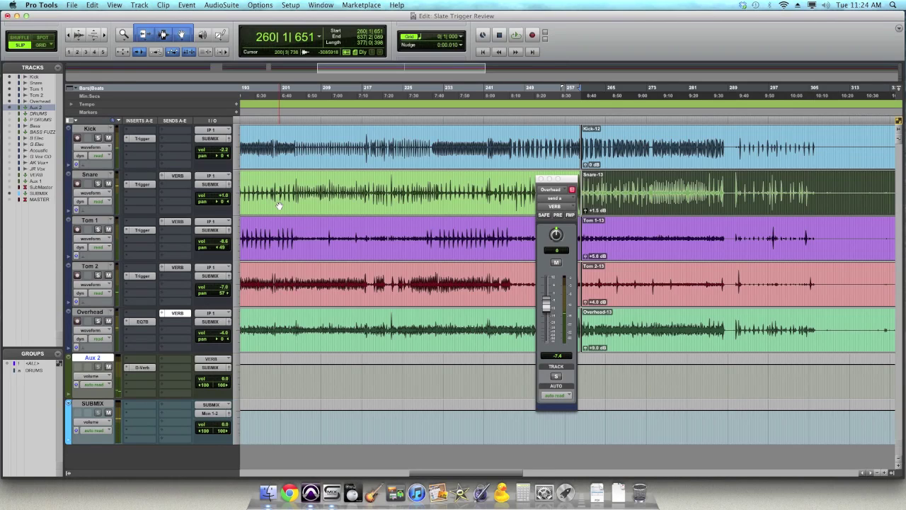
Step: Open the Snare track's Trigger plug-in from the mixer
key(super+equal)
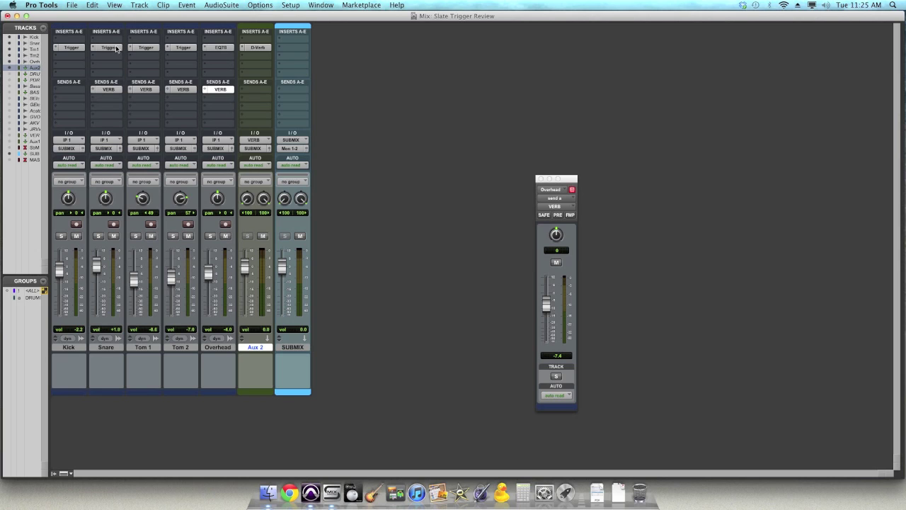
click(115, 48)
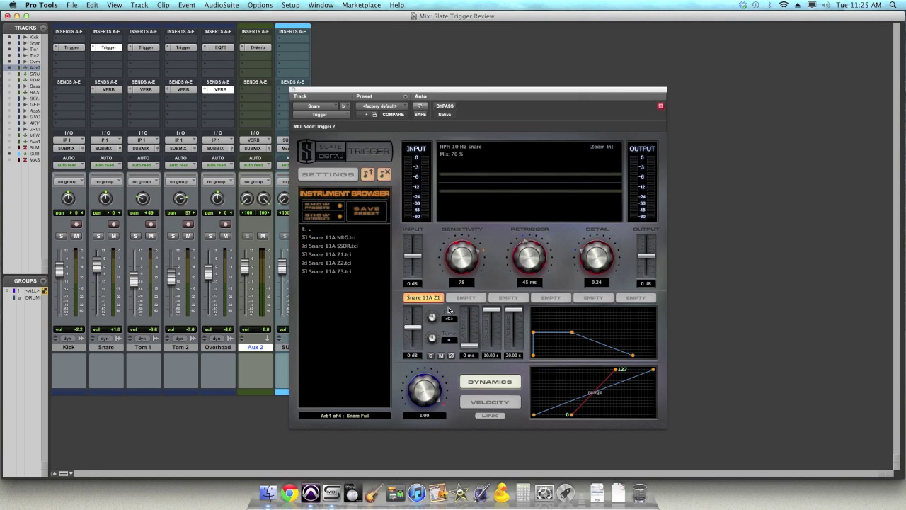